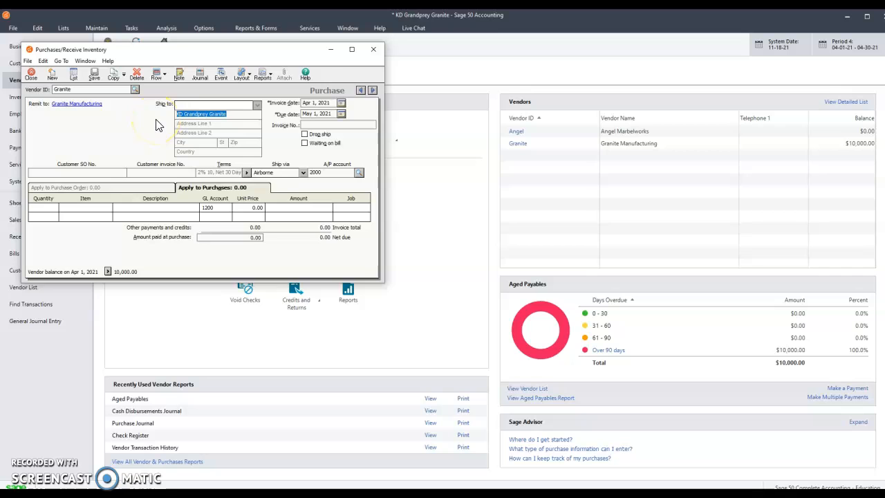
{"action": "left_click", "coordinate": [283, 103]}
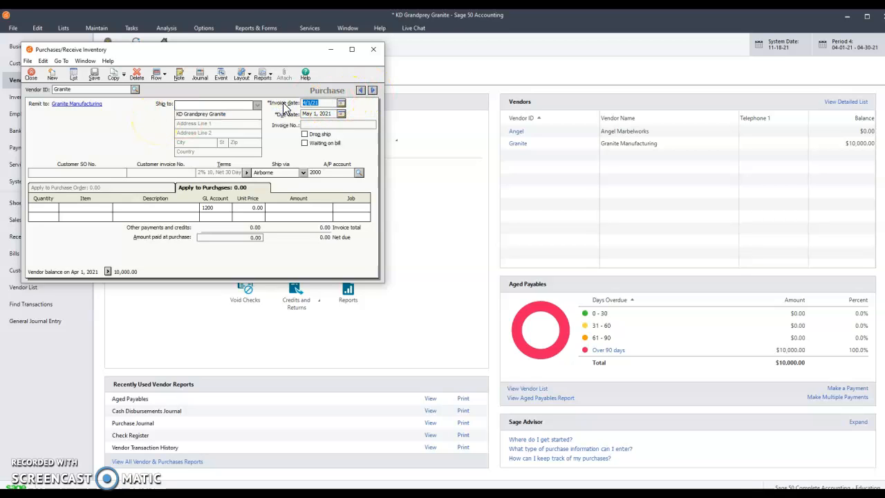
{"action": "type", "text": "18"}
{"action": "key", "text": "Tab"}
{"action": "key", "text": "Tab"}
Set the Granite purchase's invoice date to April 15, 2021 and its invoice number to 1876.
{"action": "left_click", "coordinate": [340, 103]}
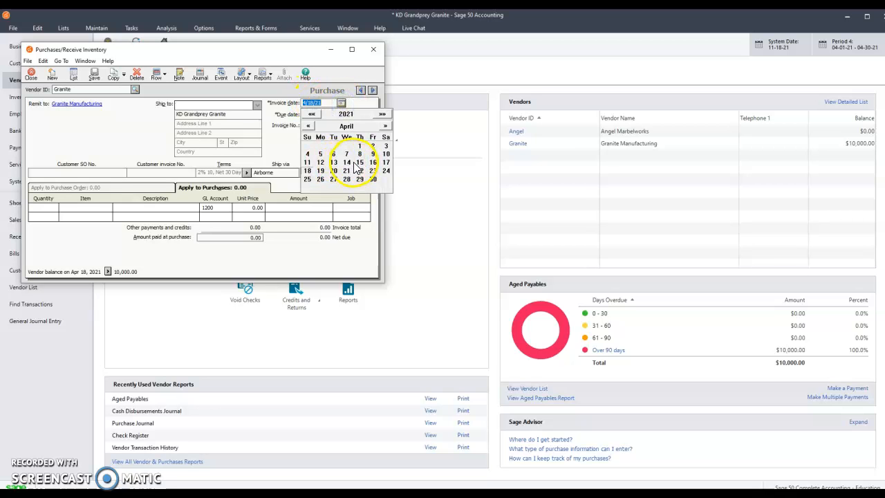
{"action": "left_click", "coordinate": [359, 162]}
{"action": "left_click", "coordinate": [315, 125]}
{"action": "type", "text": "6"}
{"action": "key", "text": "BackSpace"}
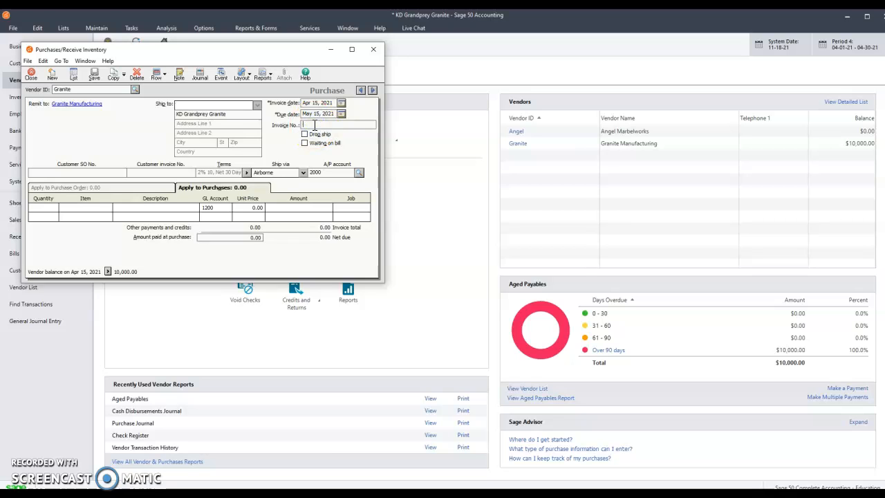
{"action": "type", "text": "1876"}
{"action": "key", "text": "Tab"}
Enter a purchase line for 3 units of the Outdoor item, and save and close the purchase.
{"action": "left_click", "coordinate": [48, 208]}
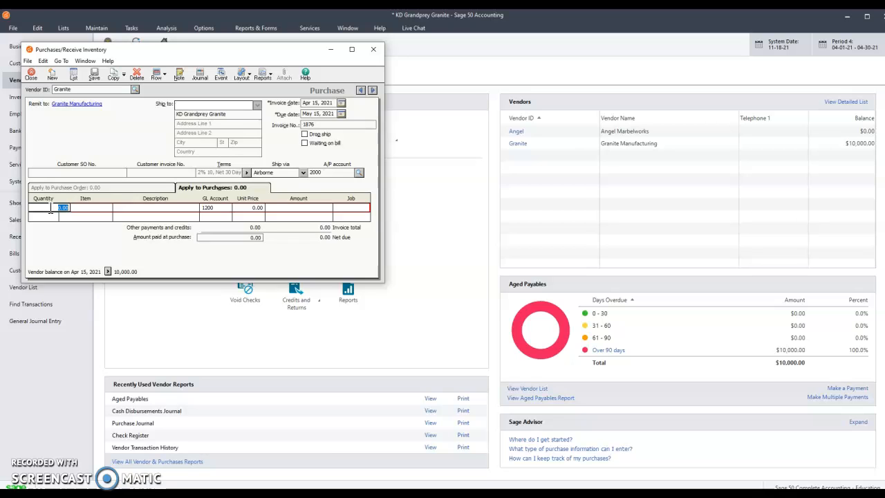
{"action": "type", "text": "3"}
{"action": "left_click", "coordinate": [69, 209]}
{"action": "left_click", "coordinate": [109, 207]}
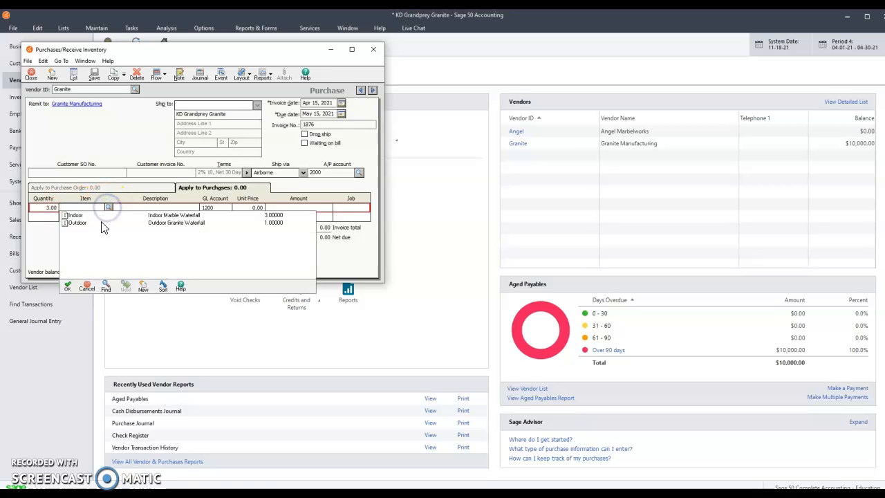
{"action": "double_click", "coordinate": [103, 226]}
{"action": "key", "text": "Tab"}
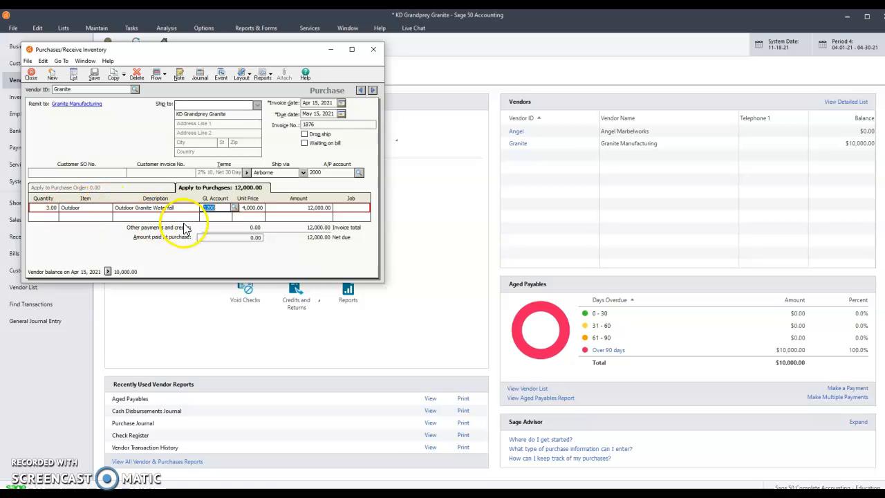
{"action": "key", "text": "Tab"}
{"action": "key", "text": "Tab"}
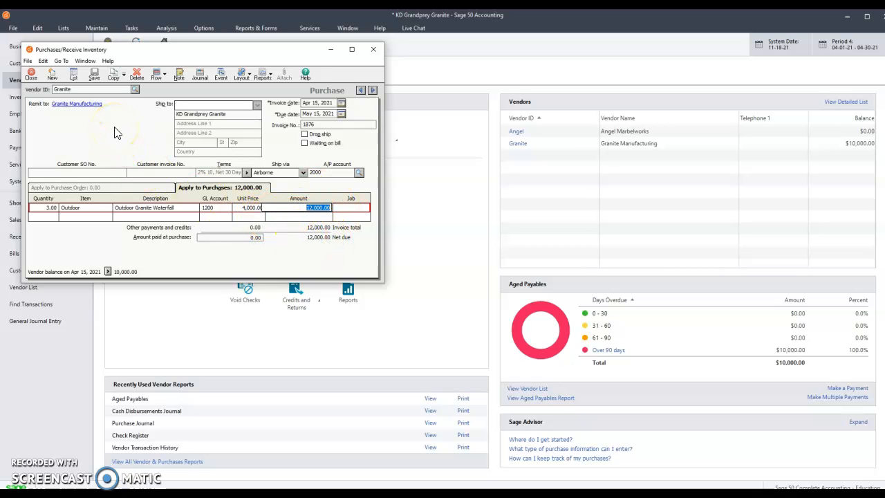
{"action": "left_click", "coordinate": [94, 75]}
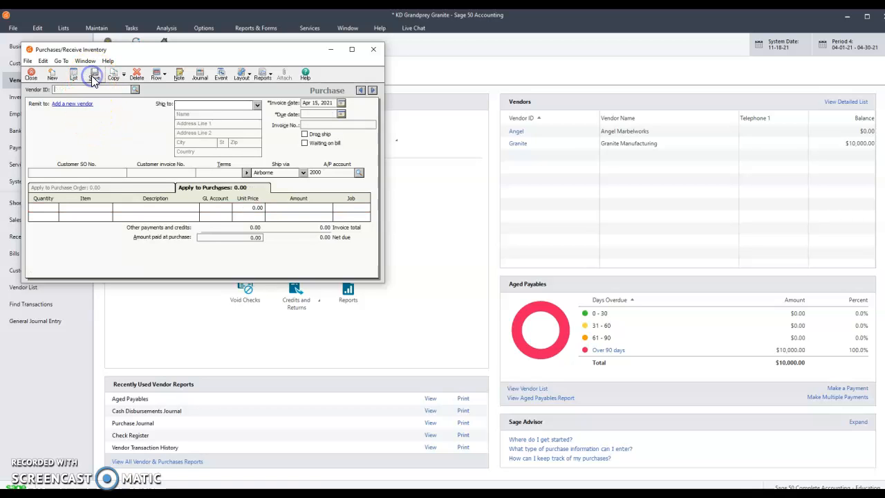
{"action": "left_click", "coordinate": [31, 75]}
Check the list of purchase bills entered for this period, and close it.
{"action": "left_click", "coordinate": [269, 249]}
{"action": "left_click", "coordinate": [304, 262]}
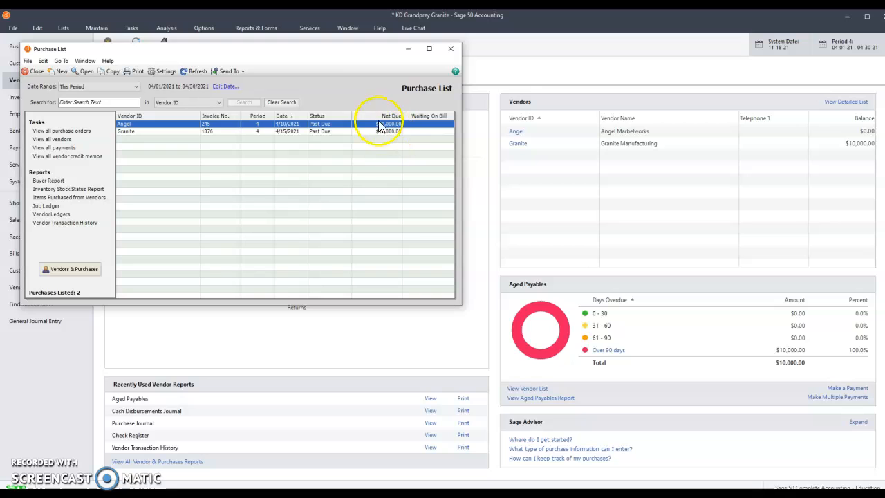
{"action": "left_click", "coordinate": [452, 51]}
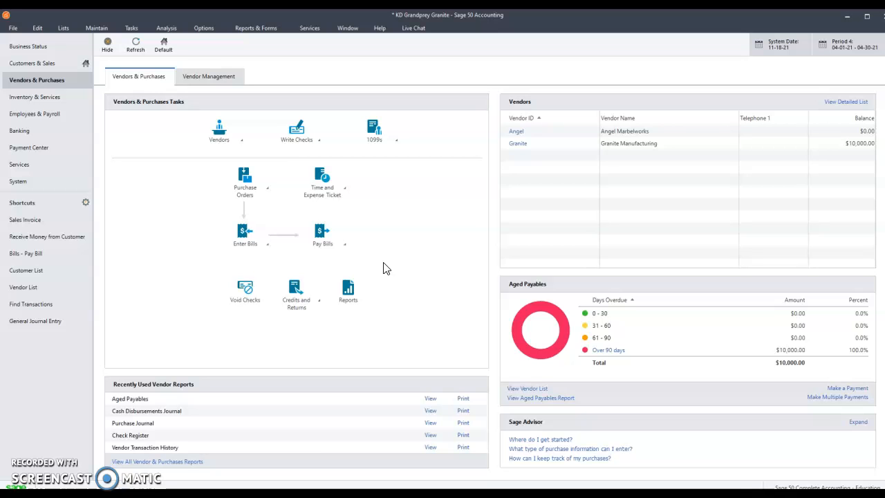
Start a new sales invoice in Customers & Sales for the customer Grace Enterprises.
{"action": "left_click", "coordinate": [36, 63]}
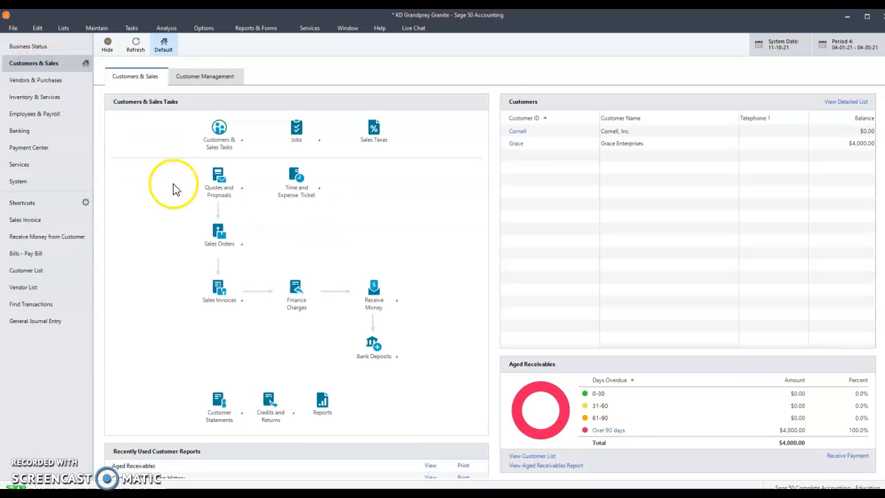
{"action": "left_click", "coordinate": [240, 305]}
{"action": "left_click", "coordinate": [284, 309]}
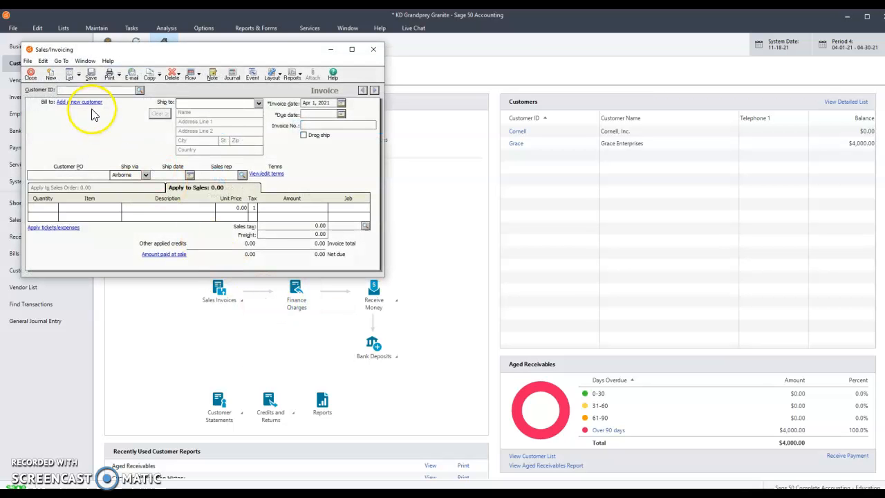
{"action": "left_click", "coordinate": [139, 92]}
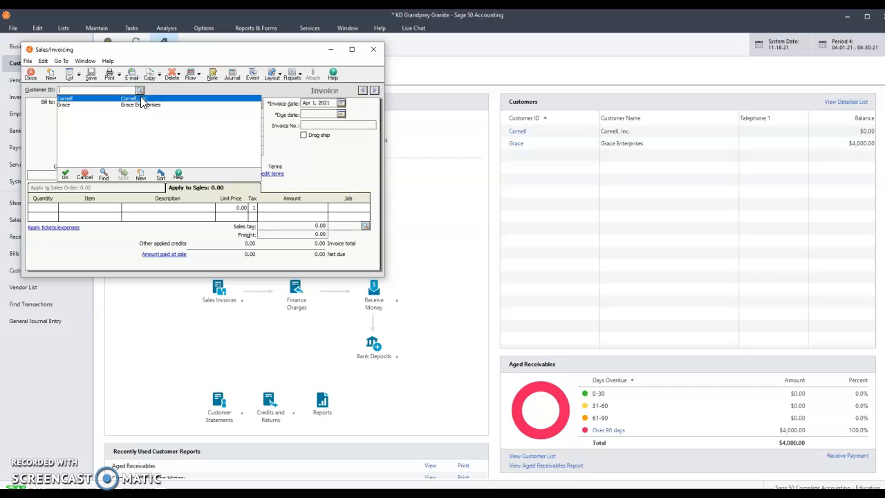
{"action": "left_click", "coordinate": [143, 105]}
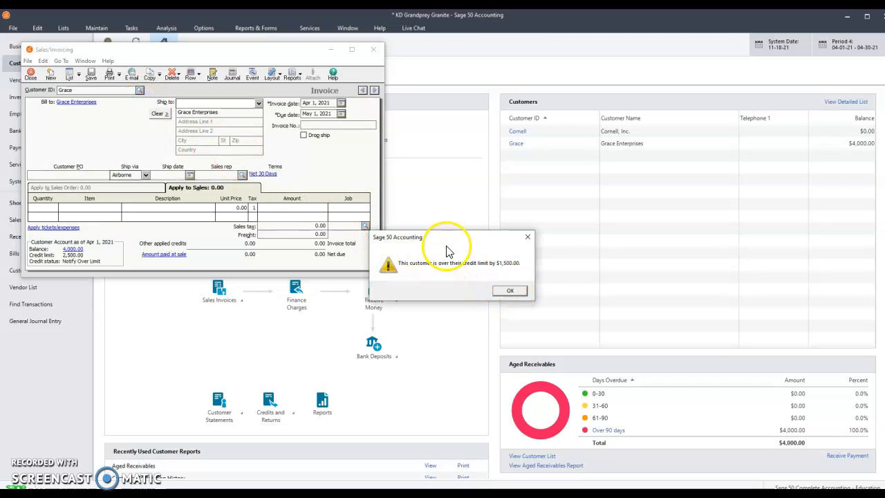
{"action": "left_click", "coordinate": [508, 291]}
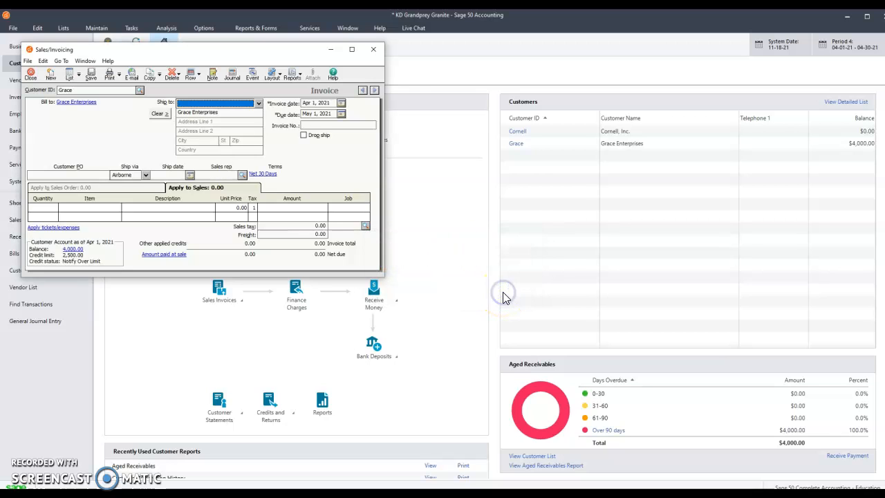
{"action": "left_click", "coordinate": [425, 249]}
Set the sales invoice's date to April 16, 2021 and its invoice number to 6101.
{"action": "left_click", "coordinate": [330, 103]}
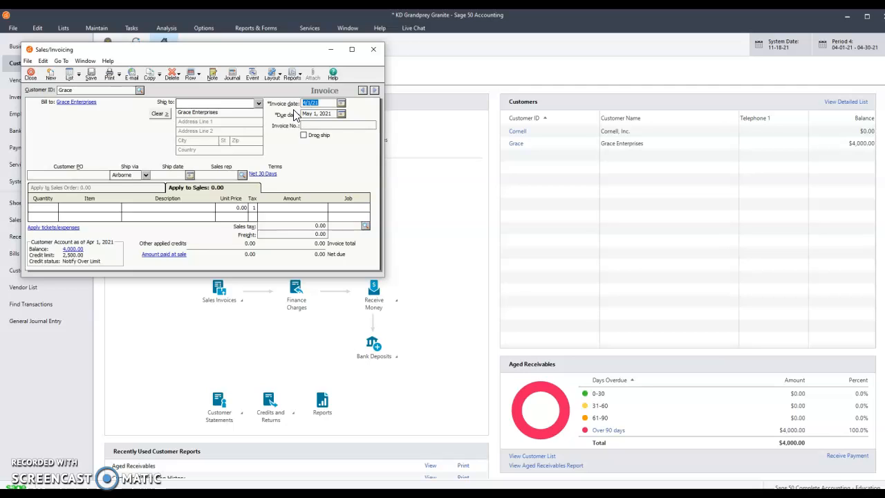
{"action": "type", "text": "16"}
{"action": "key", "text": "Tab"}
{"action": "key", "text": "Tab"}
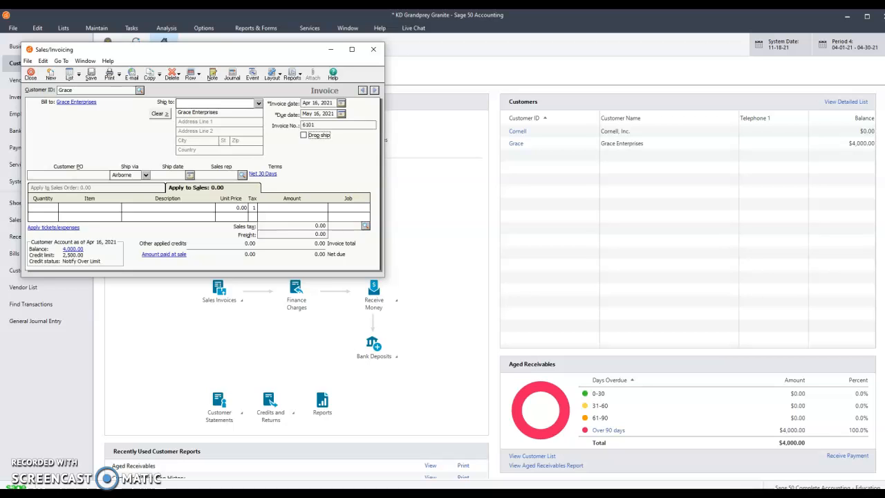
Add a line for 1 unit of the Indoor item to the invoice, keeping the default unit price and tax type.
{"action": "left_click", "coordinate": [40, 214]}
{"action": "type", "text": "1"}
{"action": "key", "text": "Tab"}
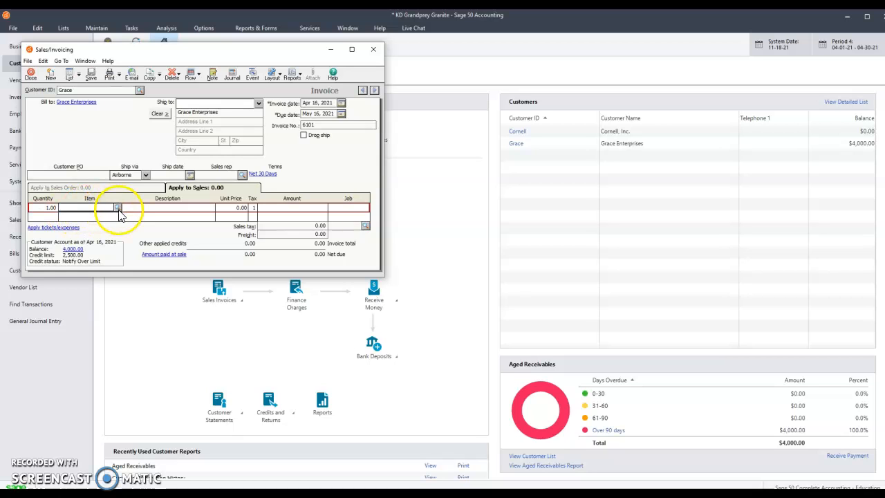
{"action": "left_click", "coordinate": [119, 209]}
{"action": "left_click", "coordinate": [117, 216]}
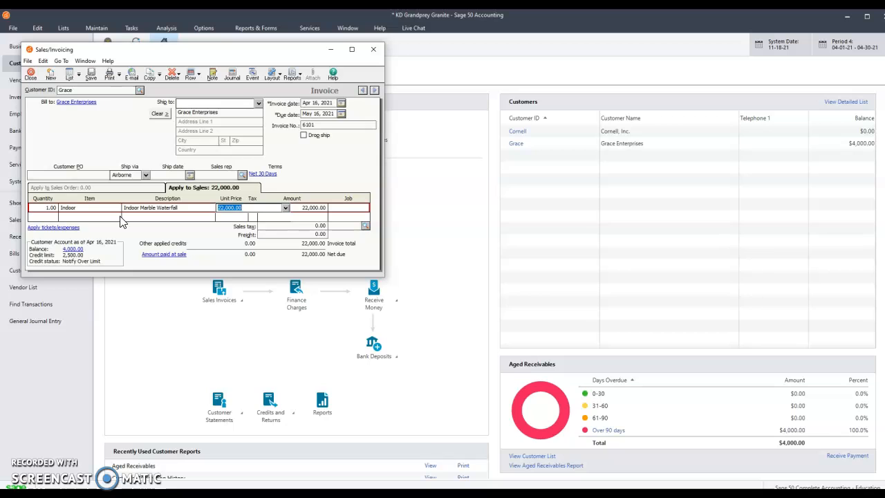
{"action": "key", "text": "Tab"}
{"action": "key", "text": "Tab"}
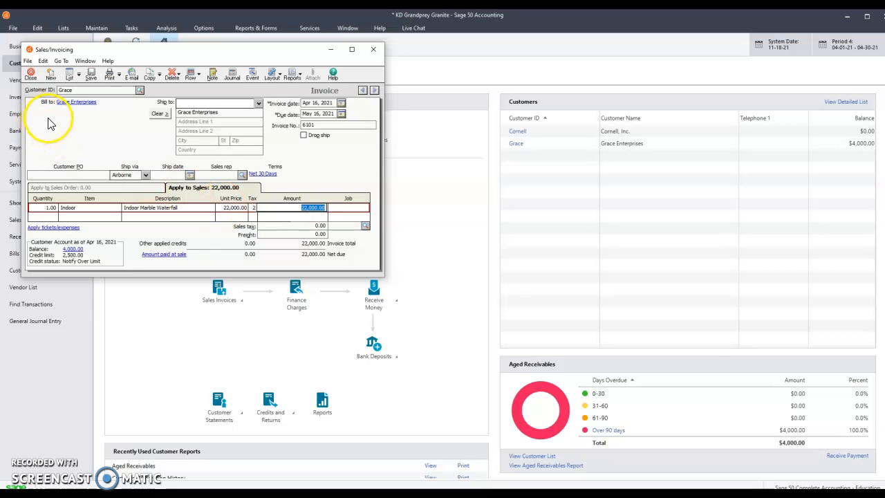
Review the journal entries behind the Grace Enterprises invoice, and save and close it.
{"action": "left_click", "coordinate": [229, 76]}
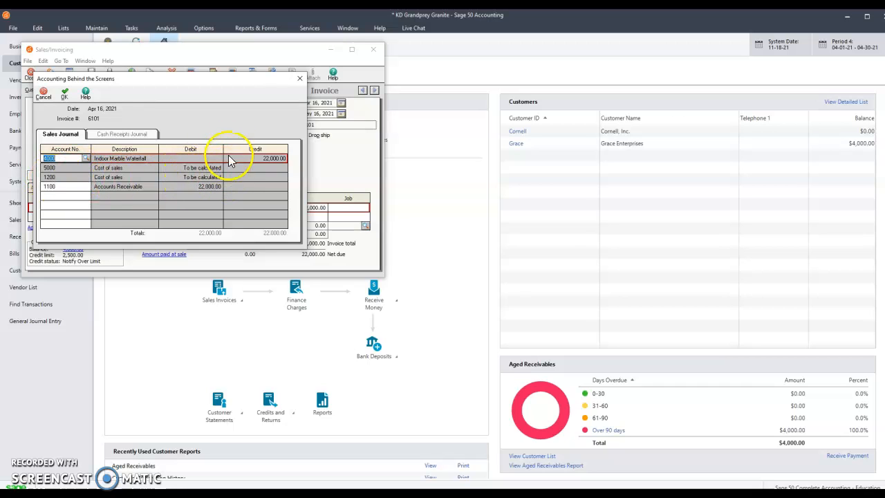
{"action": "left_click", "coordinate": [64, 94]}
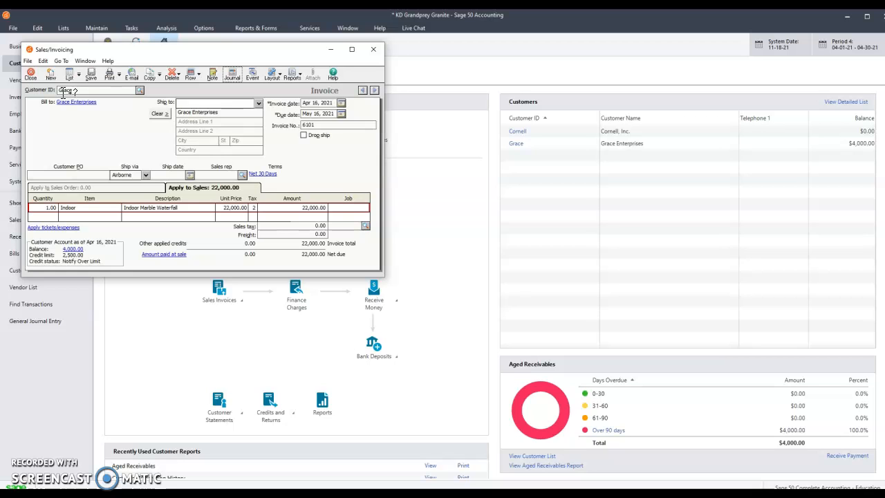
{"action": "left_click", "coordinate": [90, 75]}
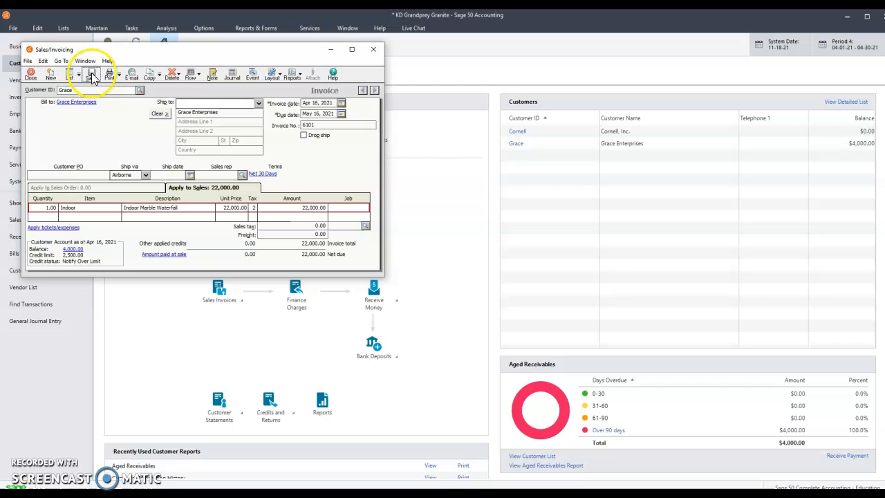
{"action": "left_click", "coordinate": [35, 76]}
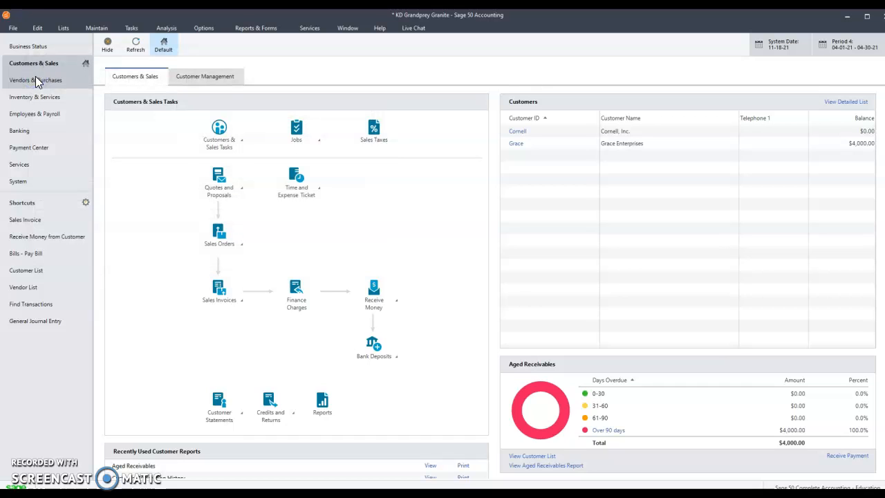
Start a new sales invoice for the customer Cornell, Inc.
{"action": "left_click", "coordinate": [232, 299]}
{"action": "left_click", "coordinate": [271, 308]}
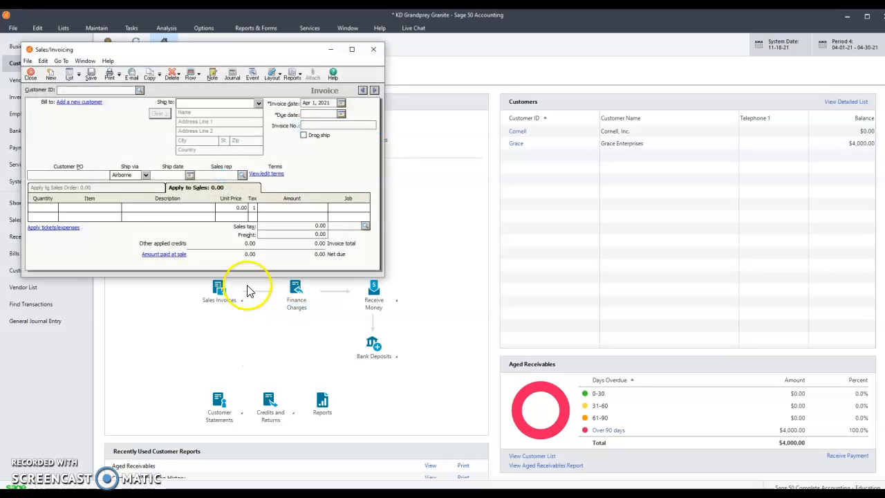
{"action": "left_click", "coordinate": [139, 90]}
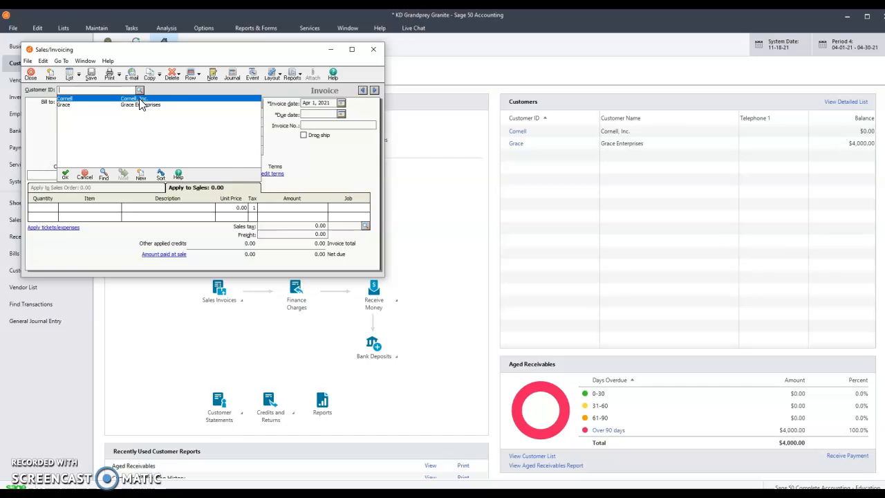
{"action": "double_click", "coordinate": [139, 99]}
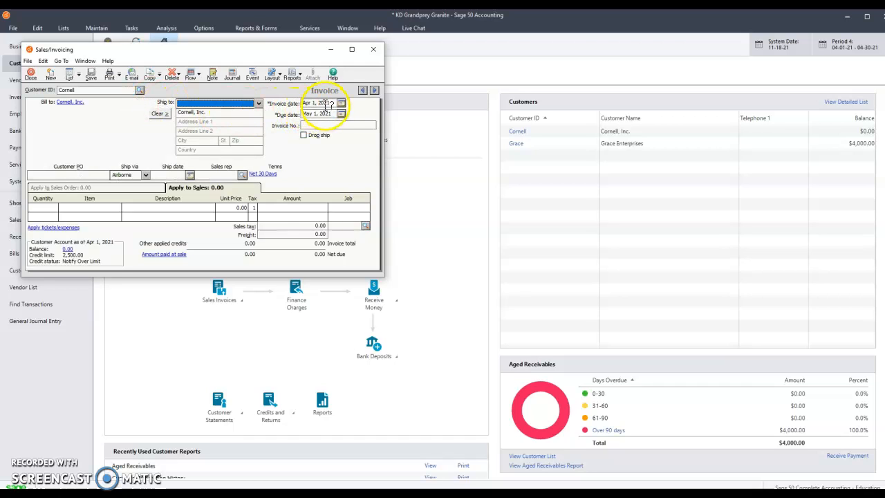
Set the Cornell invoice's date to April 18, 2021 and its invoice number to 6102.
{"action": "left_click_drag", "start_coordinate": [333, 102], "coordinate": [285, 105]}
{"action": "type", "text": "18"}
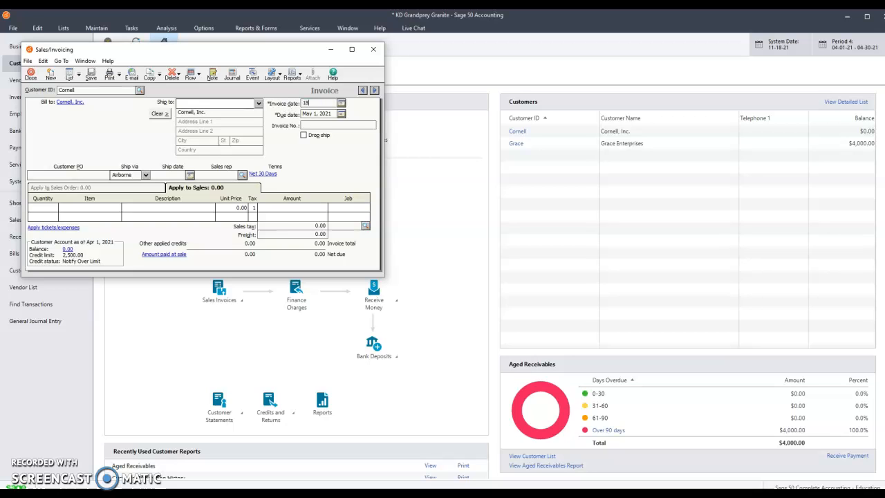
{"action": "key", "text": "Tab"}
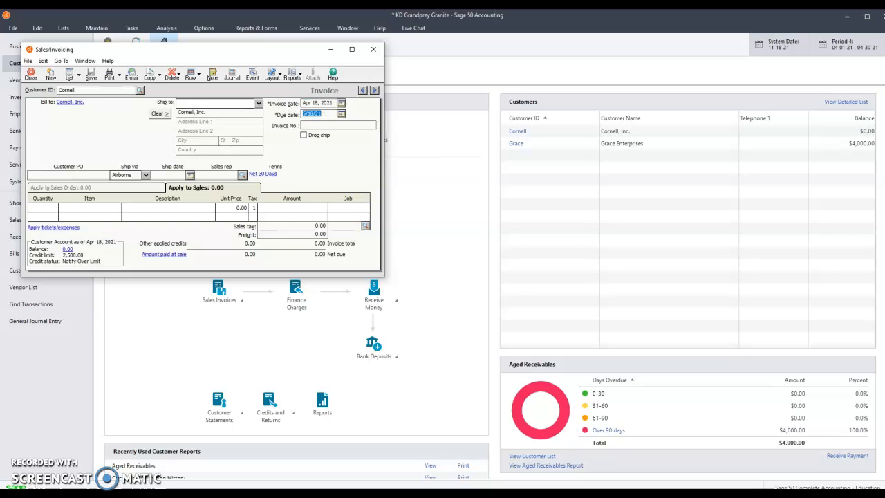
{"action": "left_click", "coordinate": [303, 124]}
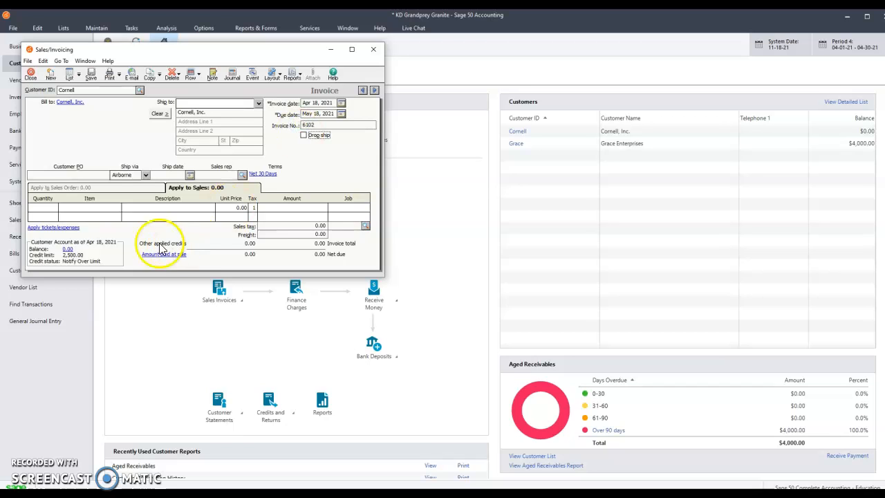
Add a line for 1 unit of the Outdoor item to the invoice, keeping the default unit price and tax type.
{"action": "left_click", "coordinate": [56, 207]}
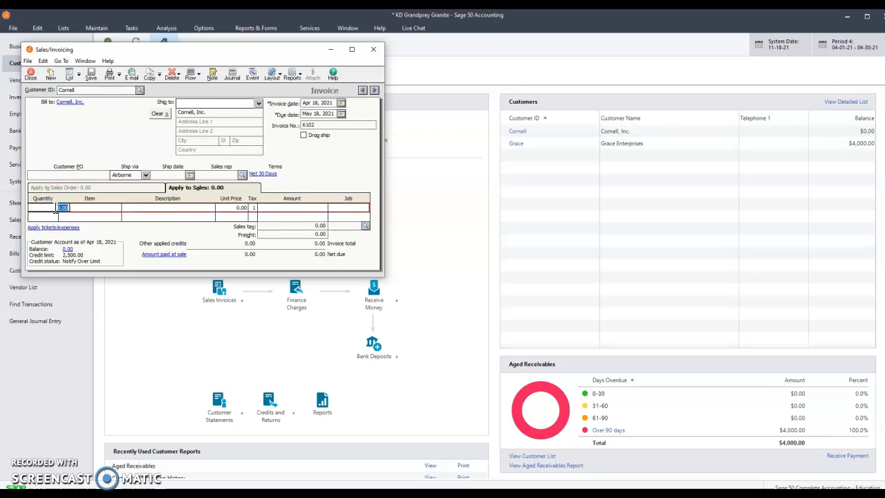
{"action": "type", "text": "1"}
{"action": "key", "text": "Tab"}
{"action": "left_click", "coordinate": [119, 208]}
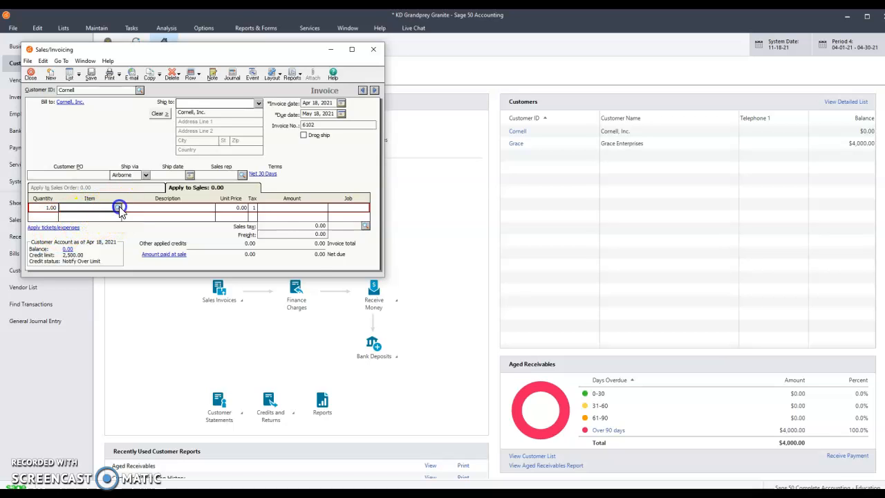
{"action": "left_click", "coordinate": [119, 221]}
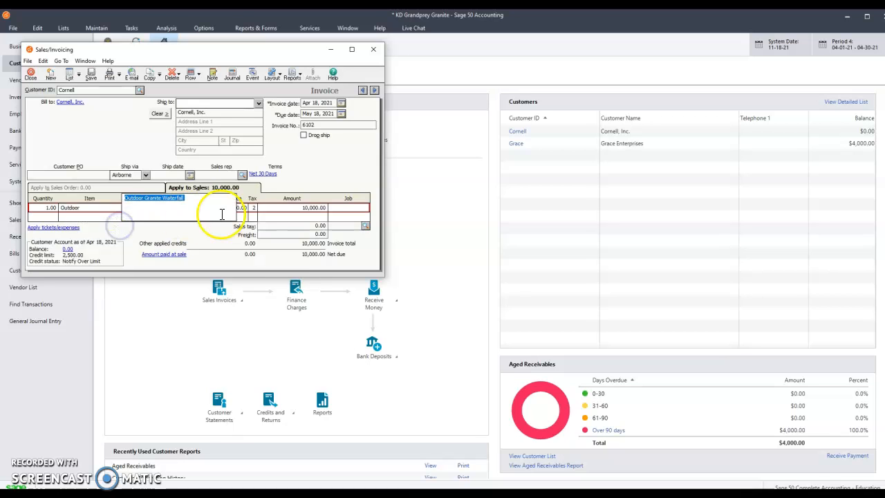
{"action": "key", "text": "Tab"}
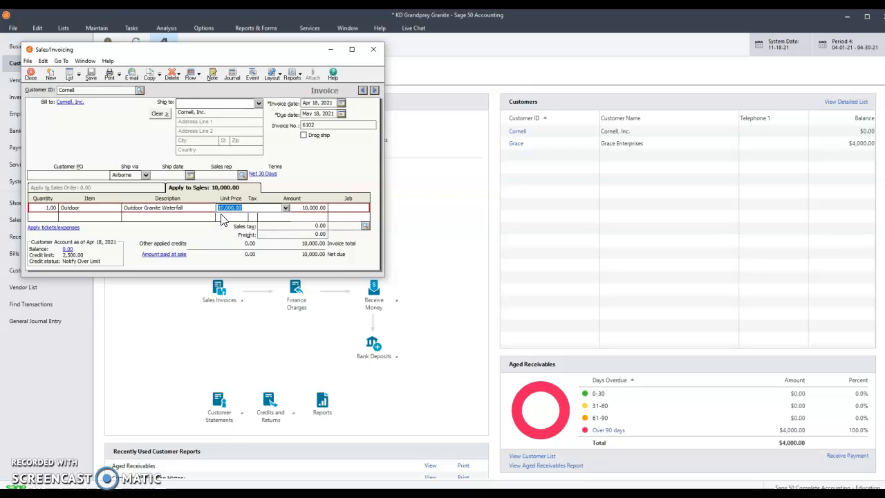
{"action": "key", "text": "Tab"}
{"action": "key", "text": "Tab"}
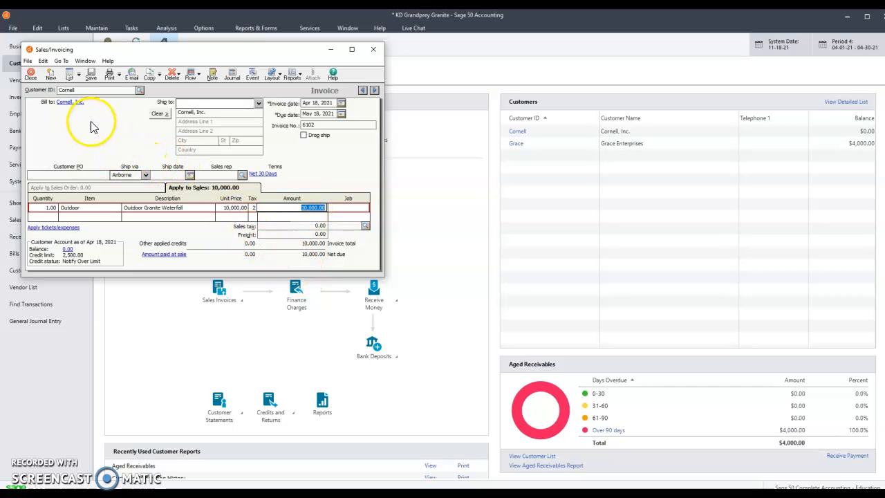
Save the Cornell invoice, accepting that it exceeds the customer's credit limit, and close the invoice window.
{"action": "left_click", "coordinate": [90, 76]}
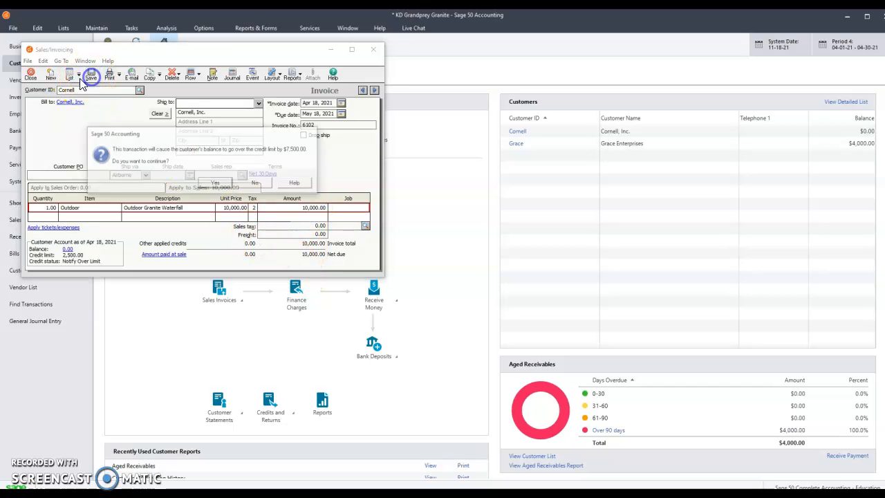
{"action": "left_click", "coordinate": [216, 184]}
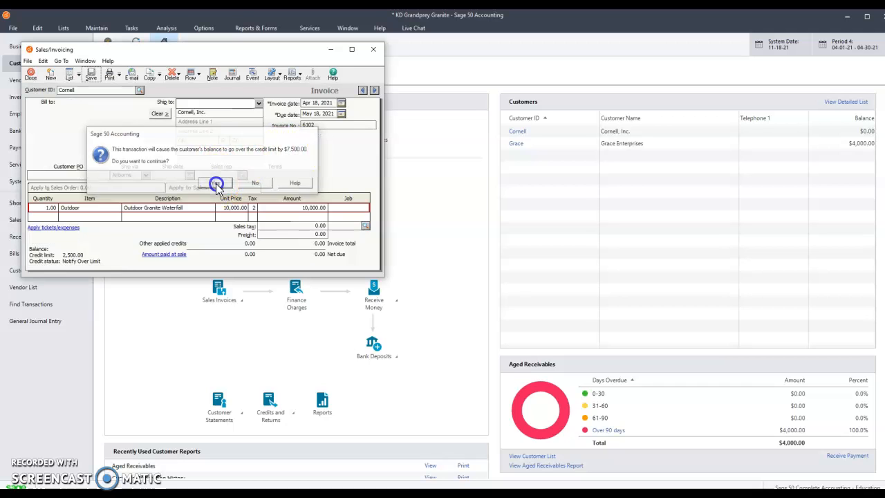
{"action": "left_click", "coordinate": [32, 75]}
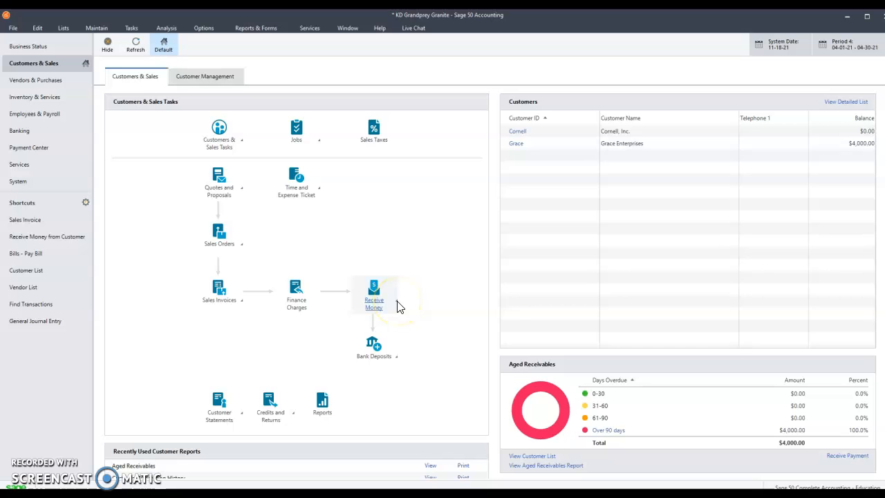
Start a receipt for money from a customer with deposit ticket ID 0418 and the payer name Cash.
{"action": "left_click", "coordinate": [398, 306]}
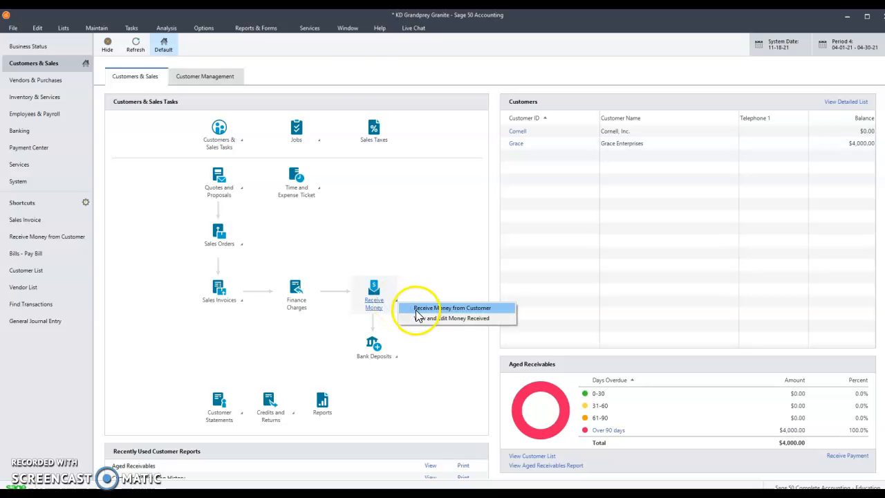
{"action": "left_click", "coordinate": [416, 310]}
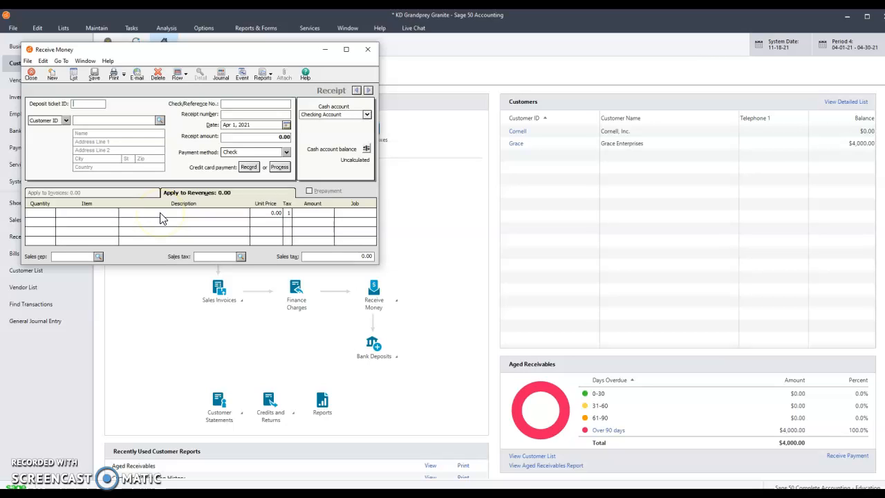
{"action": "type", "text": "0418"}
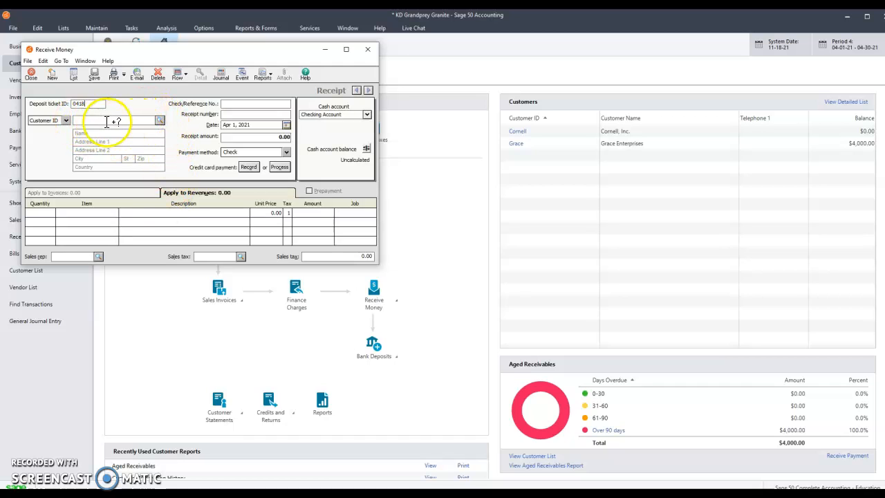
{"action": "left_click", "coordinate": [80, 133]}
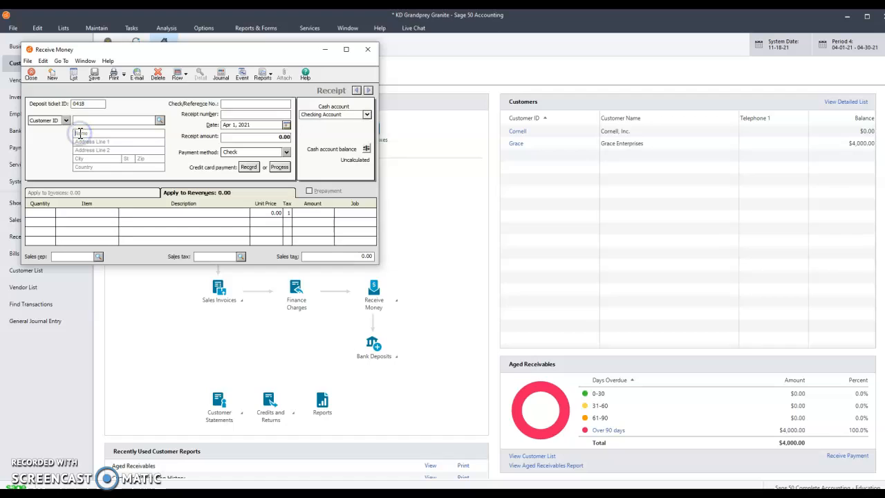
{"action": "type", "text": "Cash"}
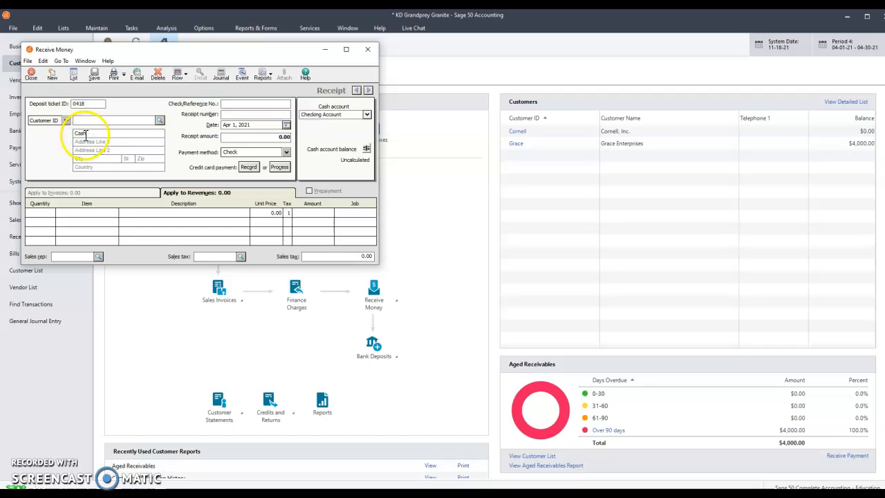
Set the cash receipt's date to April 18, 2021, leaving the receipt number blank.
{"action": "left_click", "coordinate": [237, 105]}
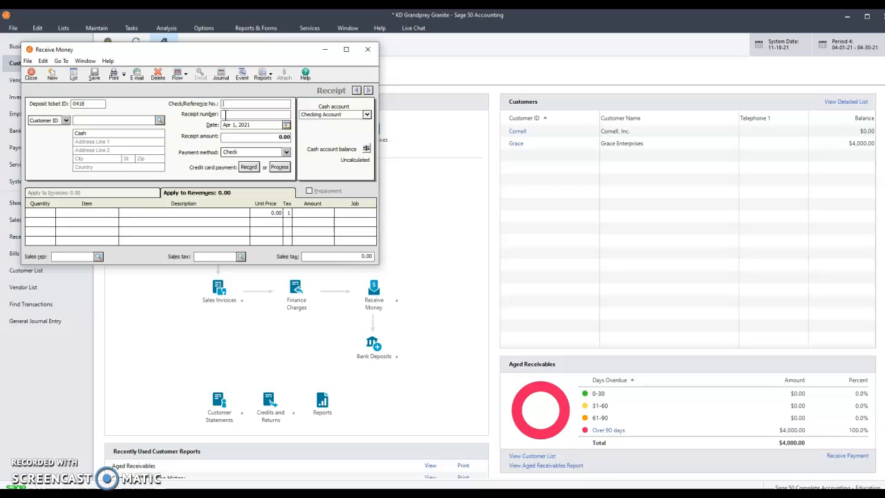
{"action": "left_click", "coordinate": [225, 114]}
{"action": "key", "text": "Tab"}
{"action": "type", "text": "1"}
{"action": "key", "text": "Tab"}
{"action": "type", "text": "1"}
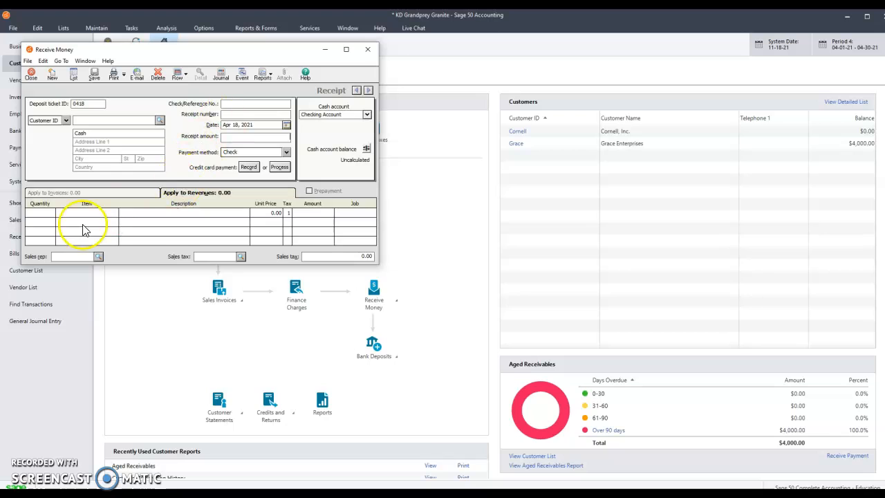
Add a revenue line for 1 unit of the Outdoor item to the receipt, keeping the default unit price and tax type.
{"action": "left_click", "coordinate": [30, 215]}
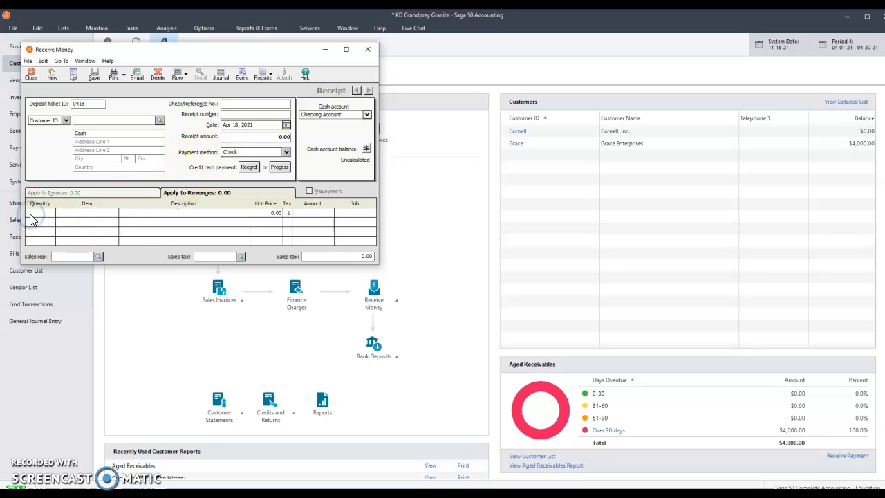
{"action": "left_click", "coordinate": [29, 215]}
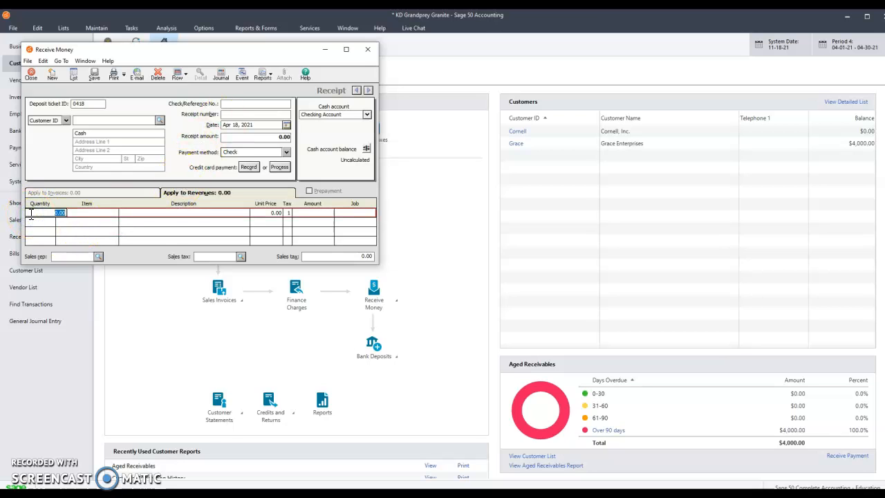
{"action": "type", "text": "1"}
{"action": "key", "text": "Tab"}
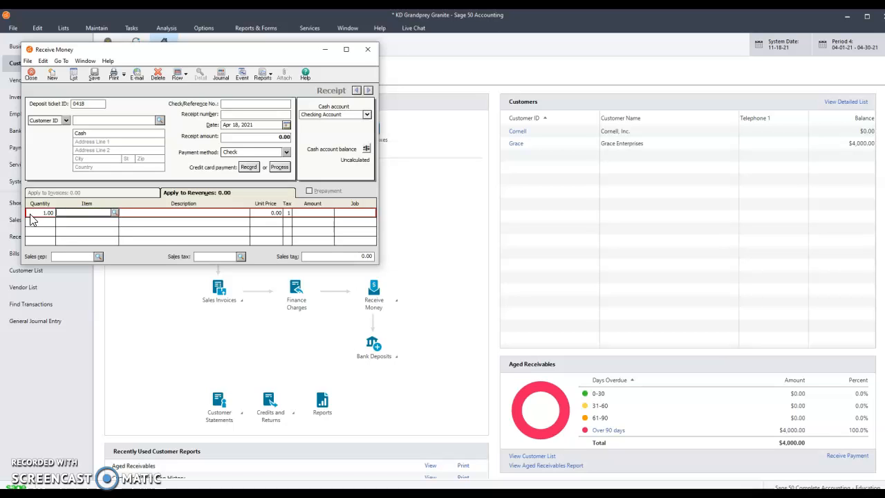
{"action": "left_click", "coordinate": [115, 213]}
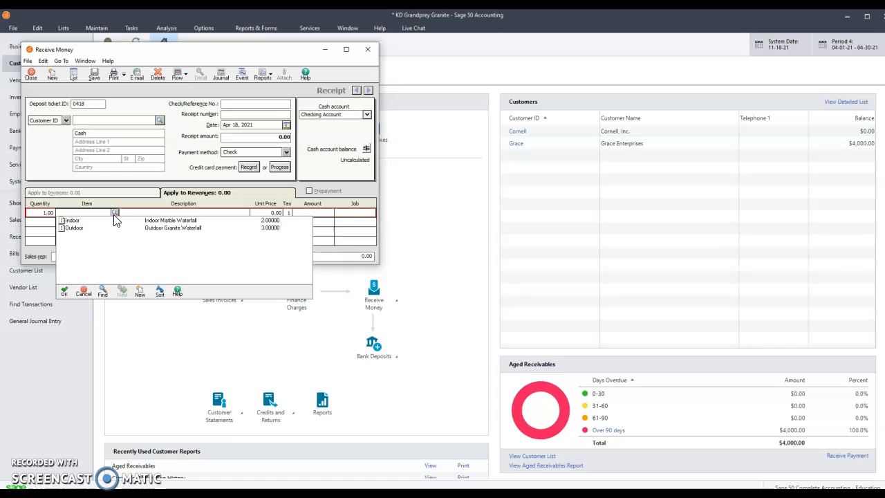
{"action": "double_click", "coordinate": [138, 228]}
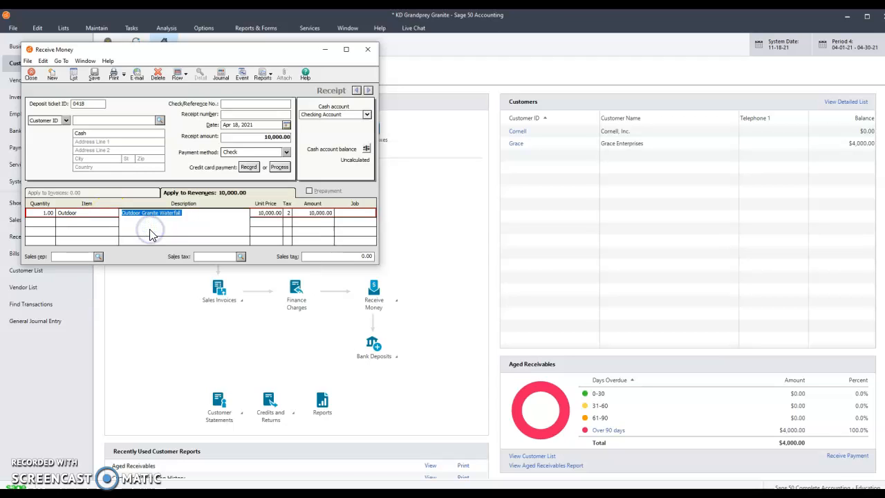
{"action": "key", "text": "Tab"}
{"action": "key", "text": "Tab"}
{"action": "key", "text": "Tab"}
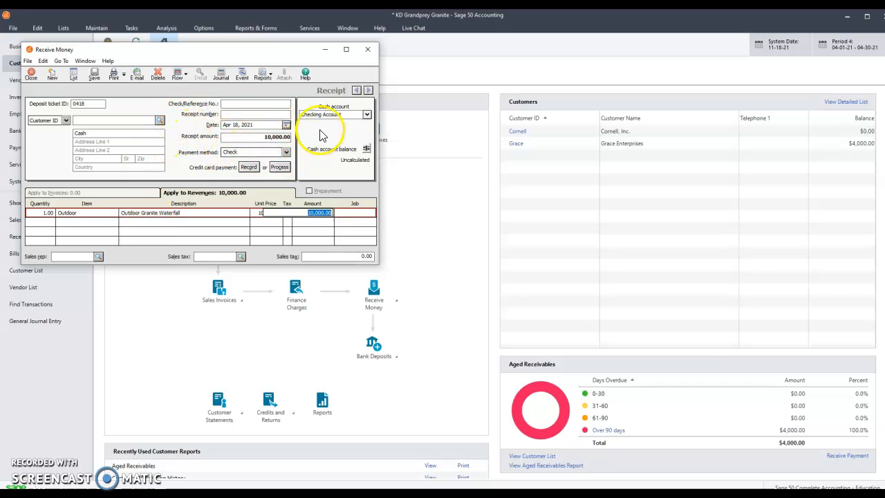
Set the receipt's payment method to Cash and its check/reference number to cash0418, and save and close the receipt.
{"action": "left_click", "coordinate": [286, 152]}
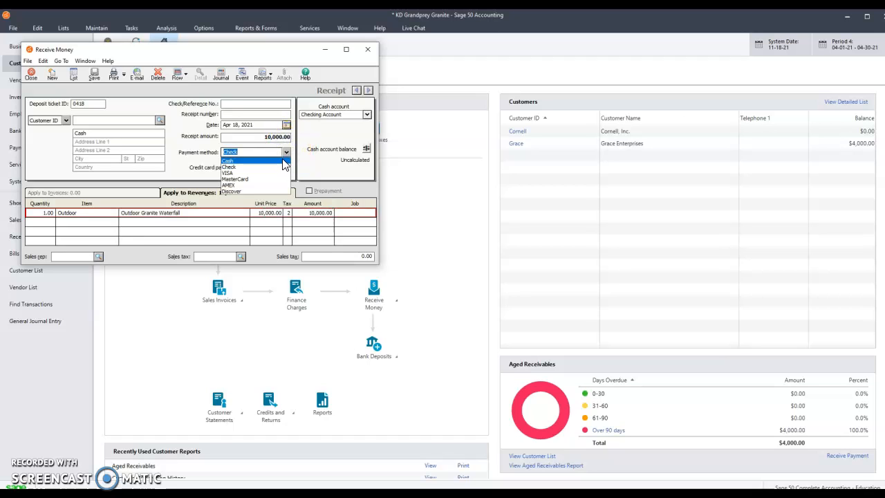
{"action": "left_click", "coordinate": [282, 159]}
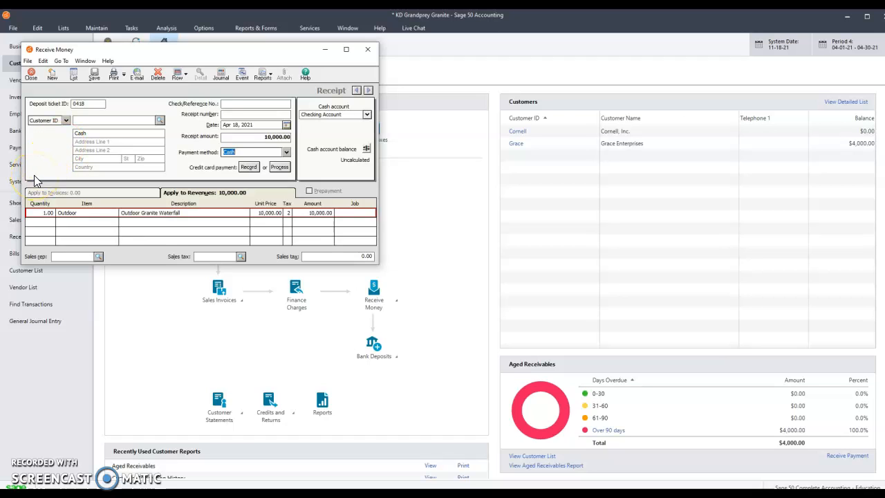
{"action": "left_click", "coordinate": [94, 77]}
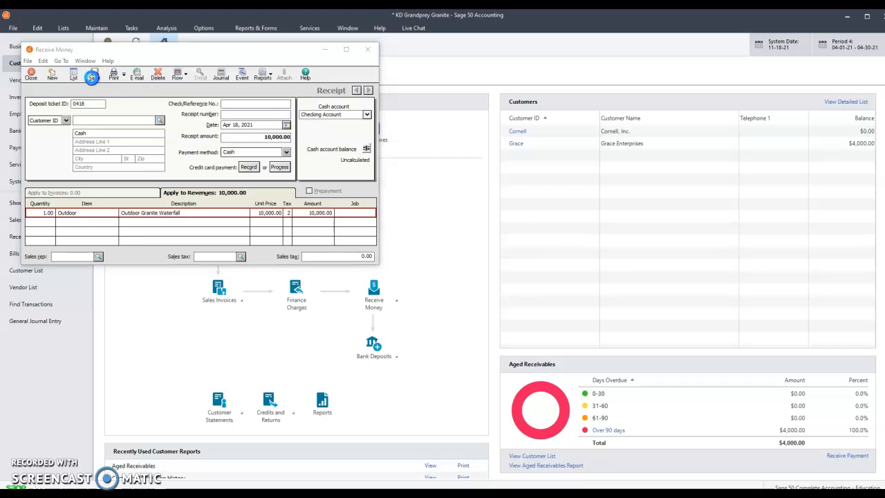
{"action": "left_click", "coordinate": [497, 292]}
{"action": "left_click", "coordinate": [227, 103]}
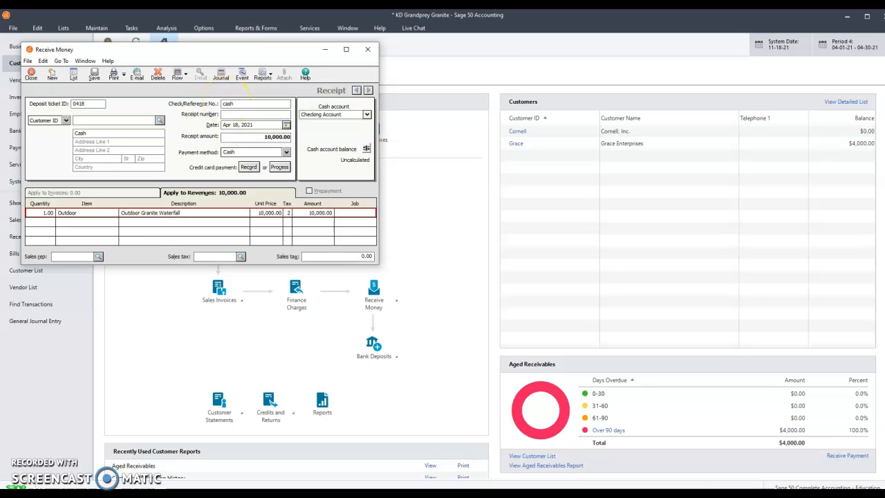
{"action": "type", "text": "cash0418"}
{"action": "left_click", "coordinate": [94, 78]}
{"action": "left_click", "coordinate": [31, 75]}
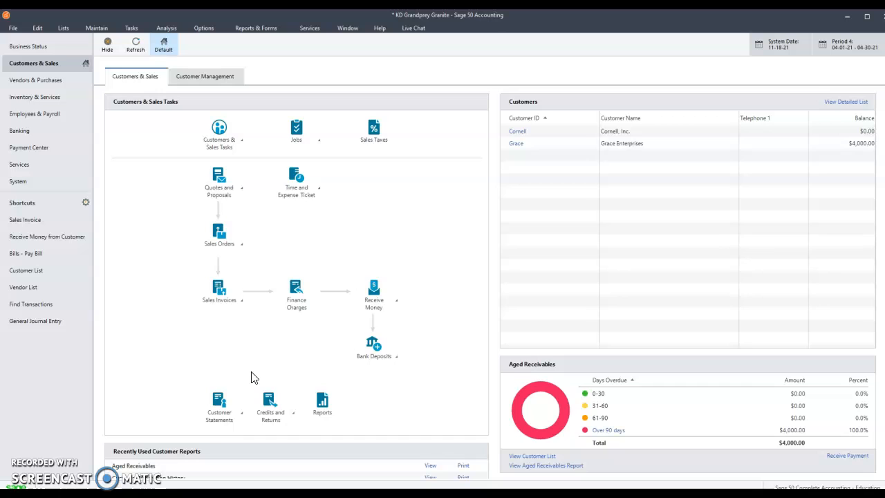
Start a bill payment to the vendor Angel Marbelworks.
{"action": "left_click", "coordinate": [224, 348]}
{"action": "left_click", "coordinate": [59, 80]}
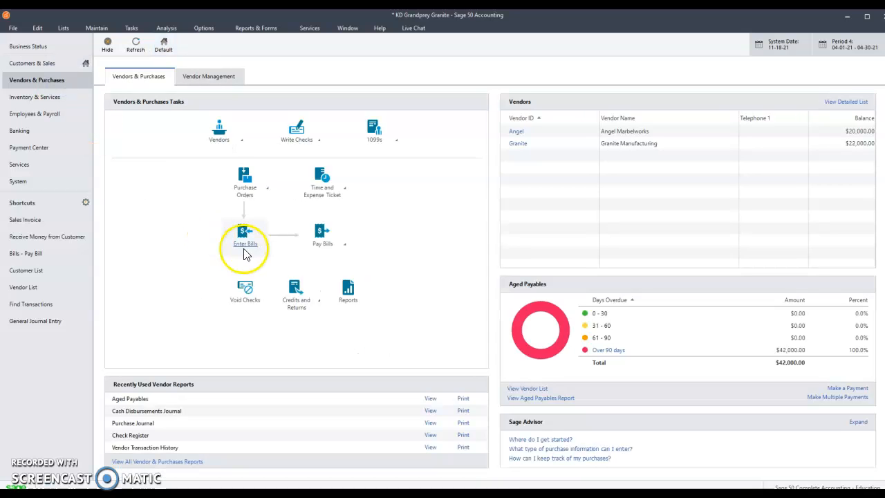
{"action": "left_click", "coordinate": [329, 250]}
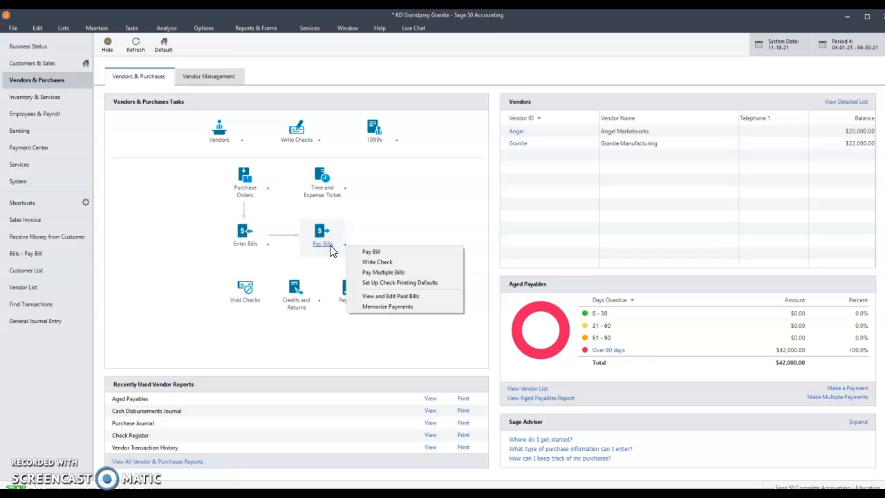
{"action": "left_click", "coordinate": [375, 252]}
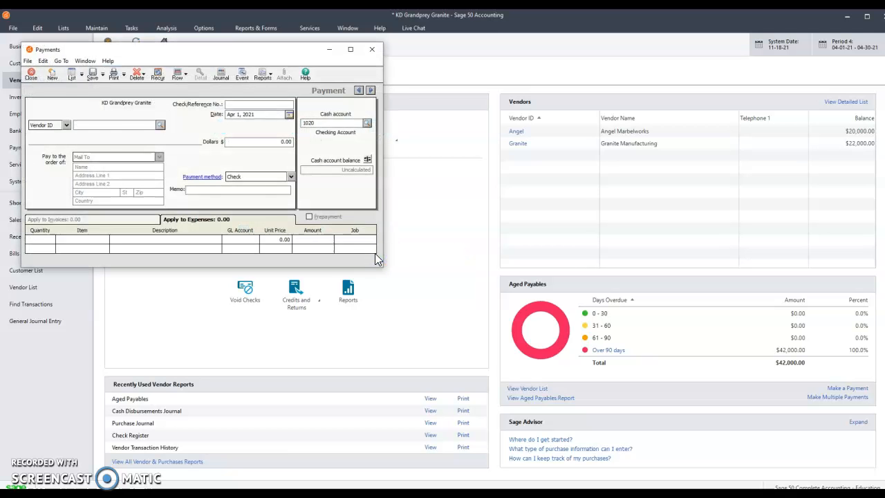
{"action": "left_click", "coordinate": [160, 125]}
{"action": "left_click", "coordinate": [158, 133]}
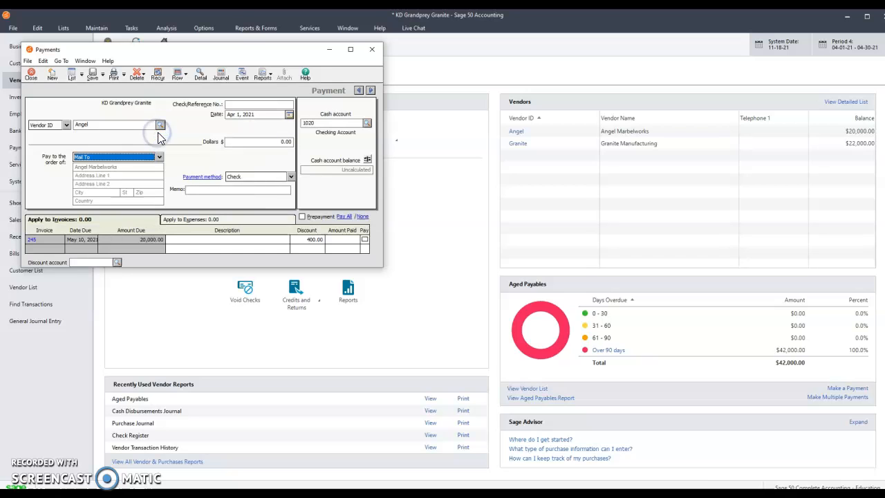
Set the vendor payment's check number to 1002 and its date to April 20, 2021.
{"action": "left_click", "coordinate": [233, 104]}
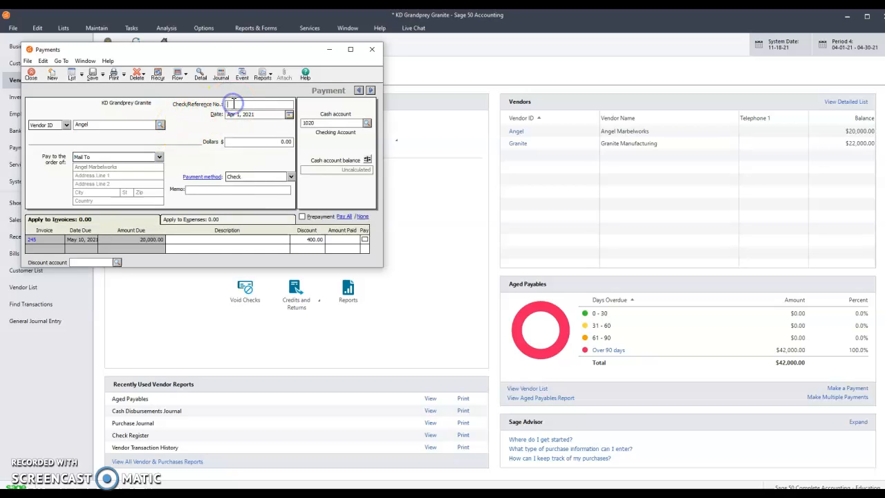
{"action": "type", "text": "002"}
{"action": "key", "text": "Tab"}
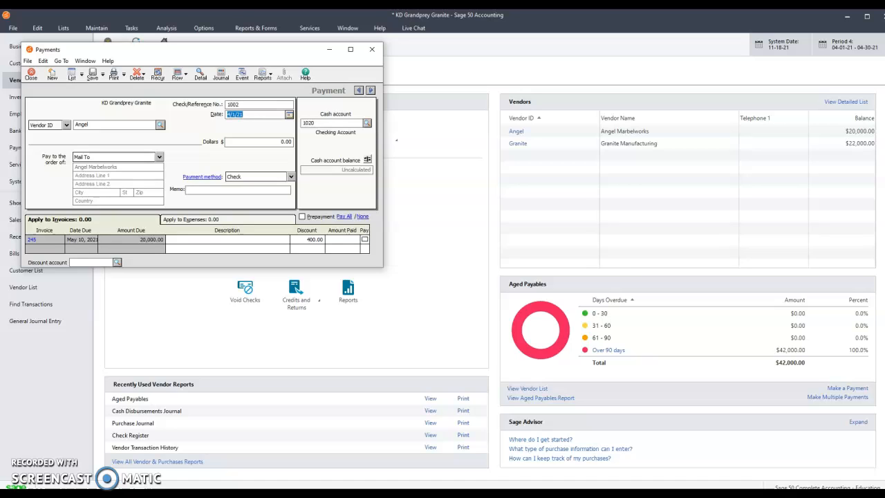
{"action": "type", "text": "4/20/21"}
{"action": "key", "text": "Tab"}
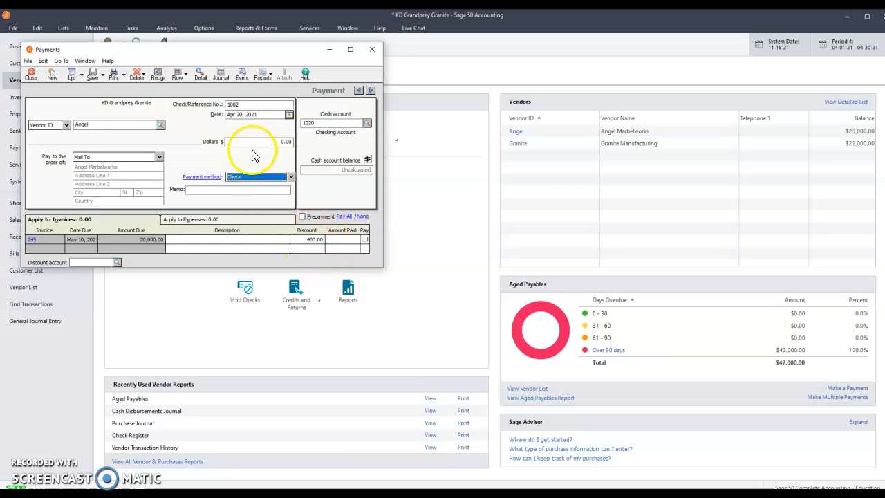
Mark Angel Marbelworks' invoice 245 for payment, keeping the default discount.
{"action": "left_click", "coordinate": [310, 240]}
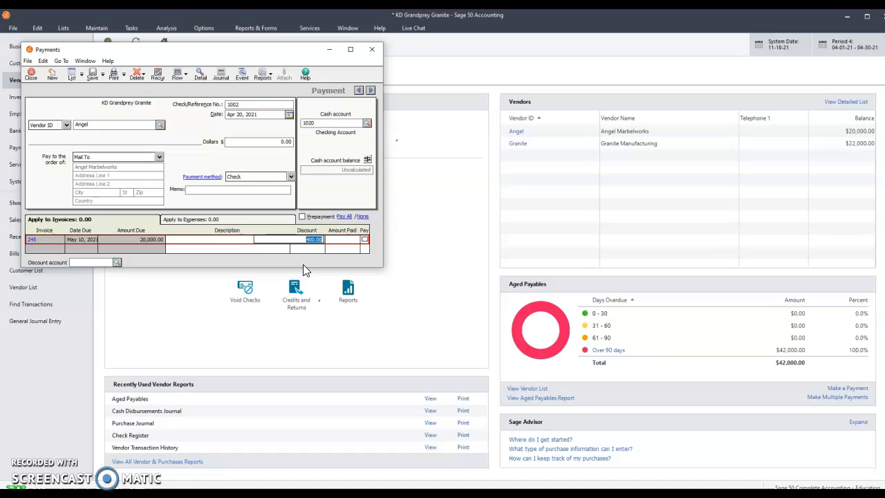
{"action": "left_click", "coordinate": [348, 242]}
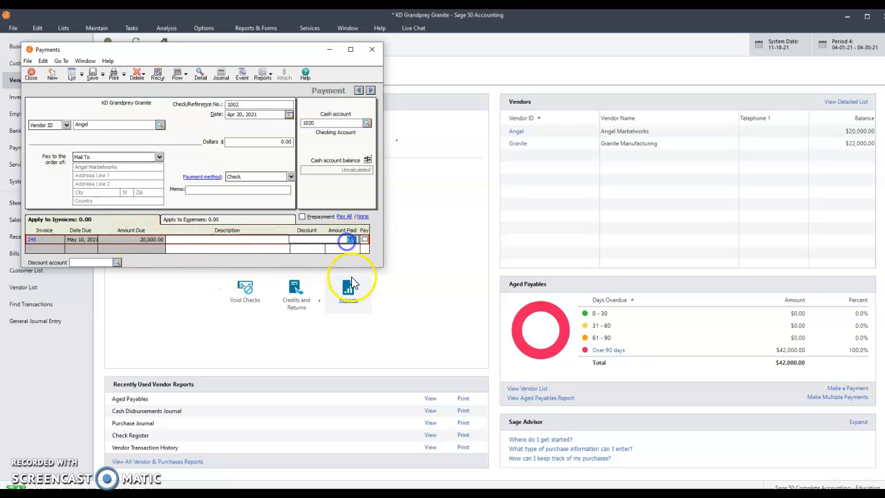
{"action": "left_click", "coordinate": [365, 239]}
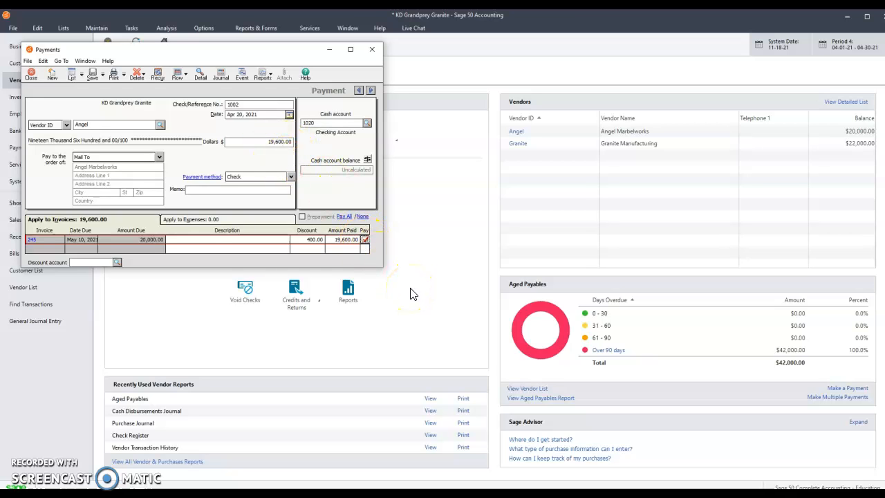
Assign account 5300, Purchase Discounts, to the Discounts Taken line in the journal entry behind the payment.
{"action": "left_click", "coordinate": [222, 77]}
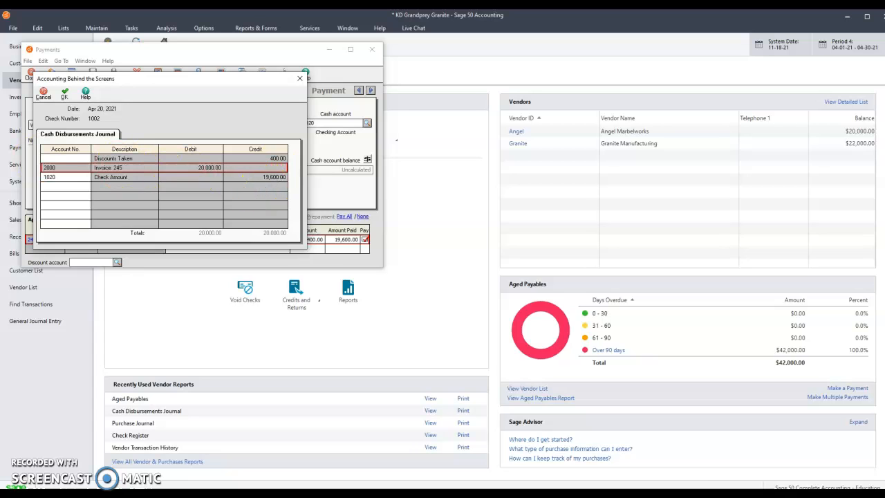
{"action": "left_click", "coordinate": [61, 159]}
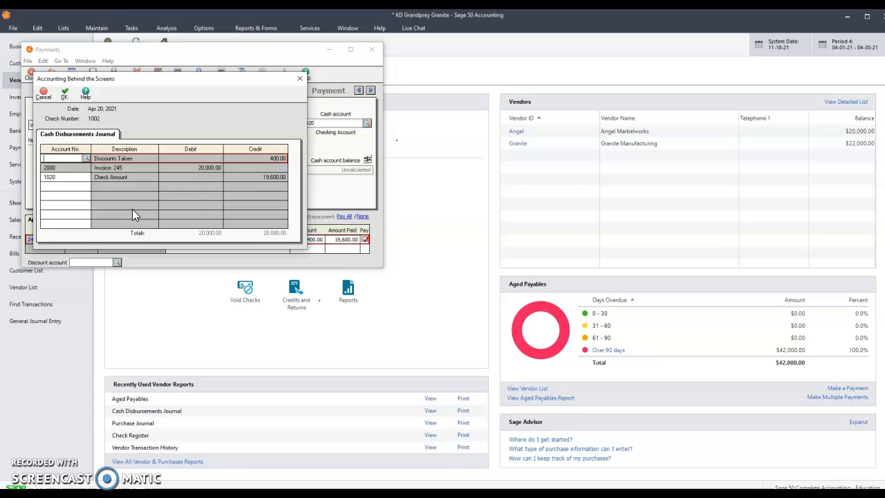
{"action": "left_click", "coordinate": [88, 159]}
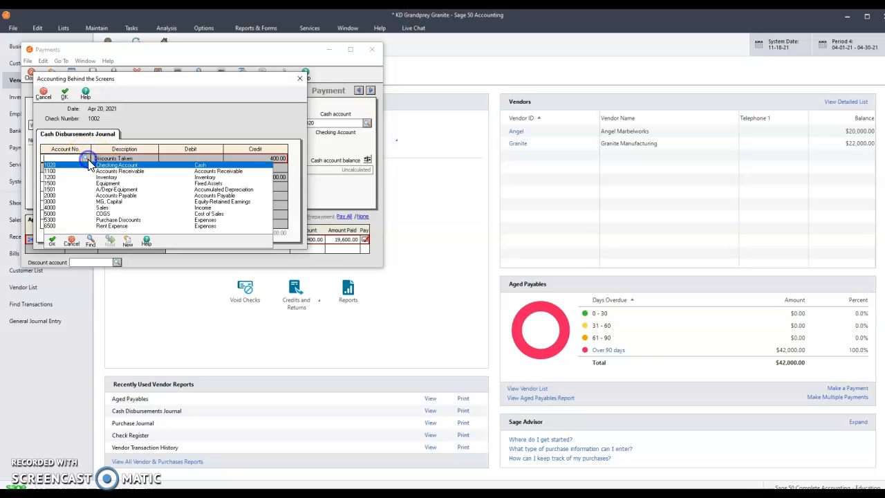
{"action": "left_click", "coordinate": [110, 222]}
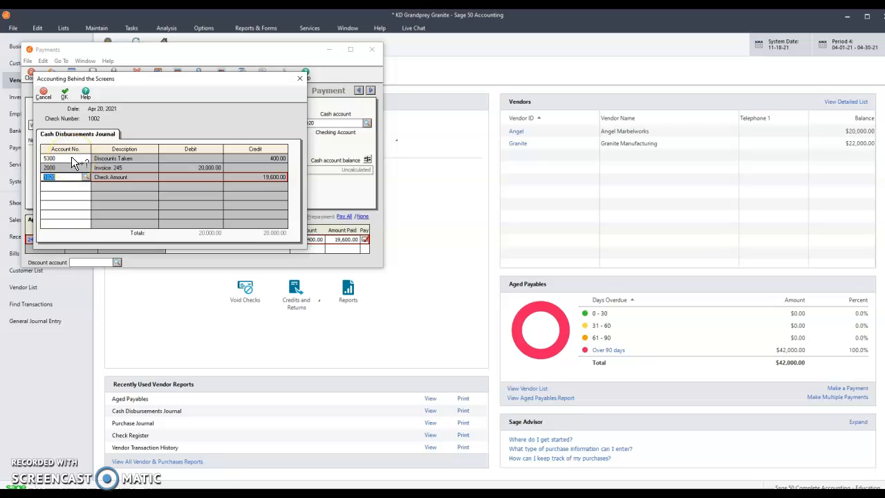
Accept the account assignments in the journal entry, save the Angel Marbelworks payment and close the payment form.
{"action": "left_click", "coordinate": [69, 95]}
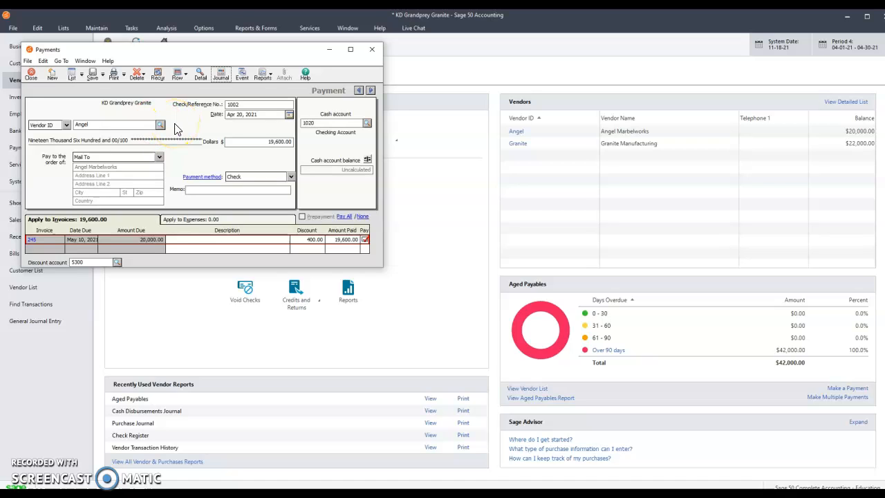
{"action": "left_click", "coordinate": [94, 80]}
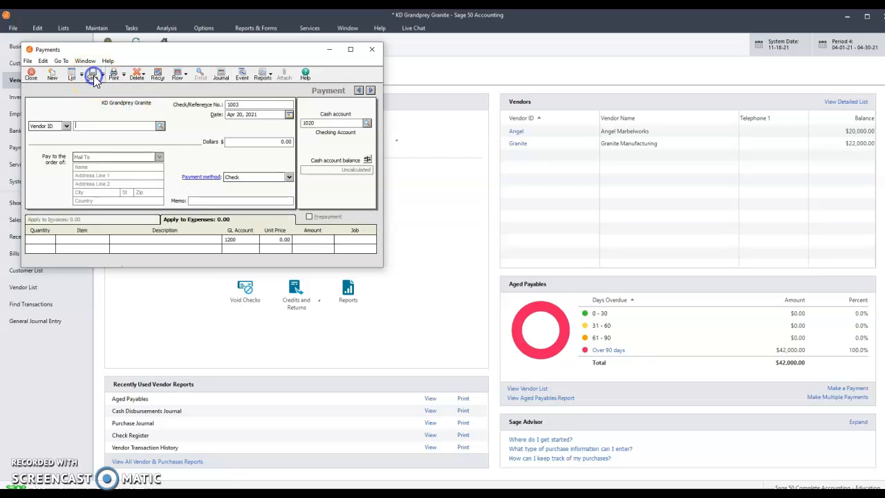
{"action": "left_click", "coordinate": [30, 73]}
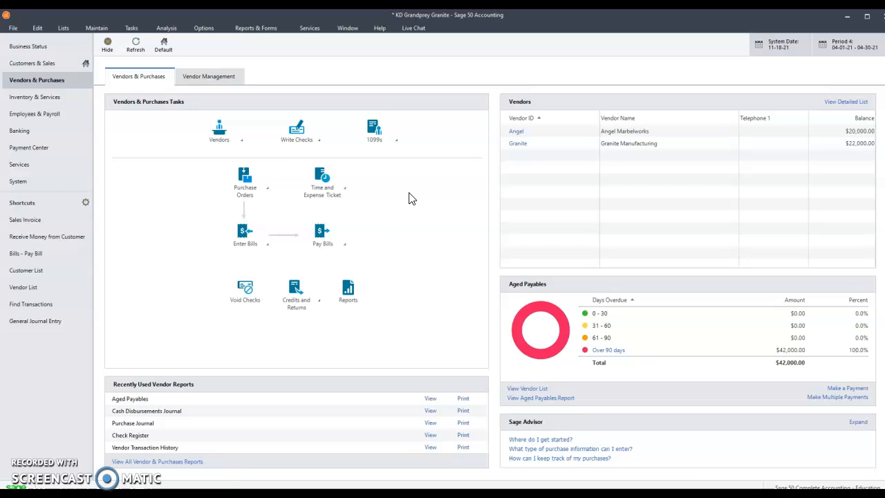
Start a customer receipt for Grace Enterprises.
{"action": "left_click", "coordinate": [56, 64]}
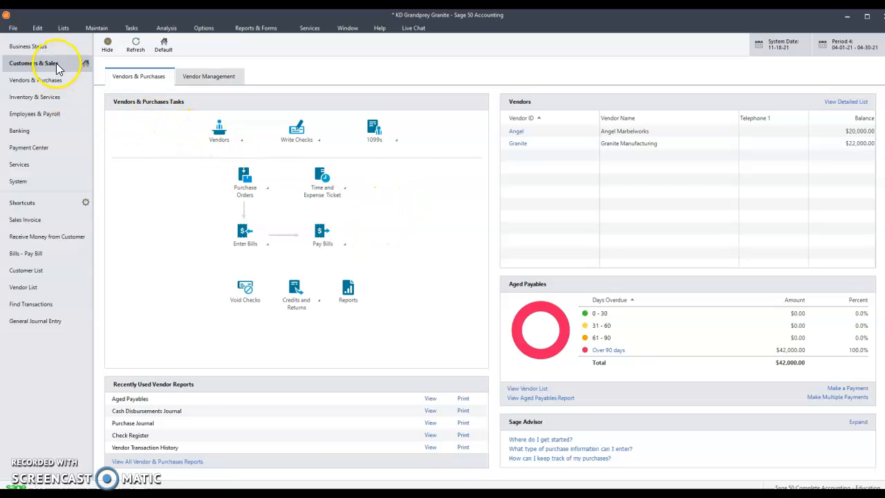
{"action": "left_click", "coordinate": [388, 303]}
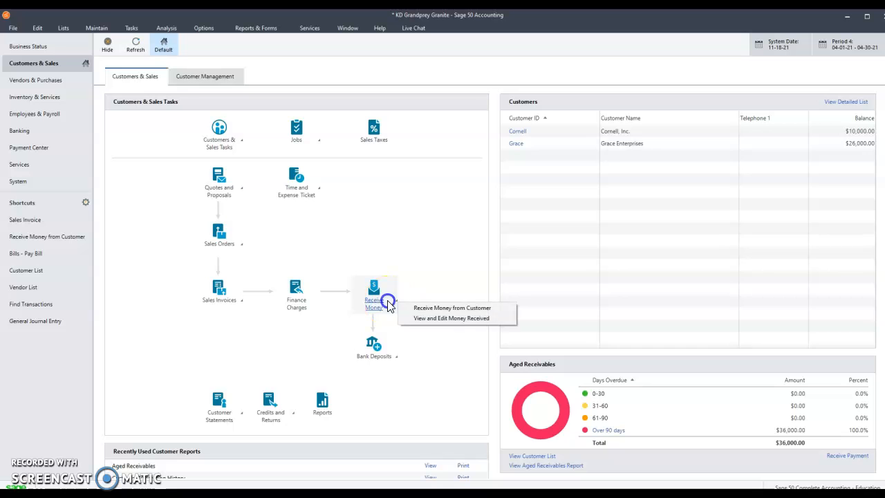
{"action": "left_click", "coordinate": [421, 308]}
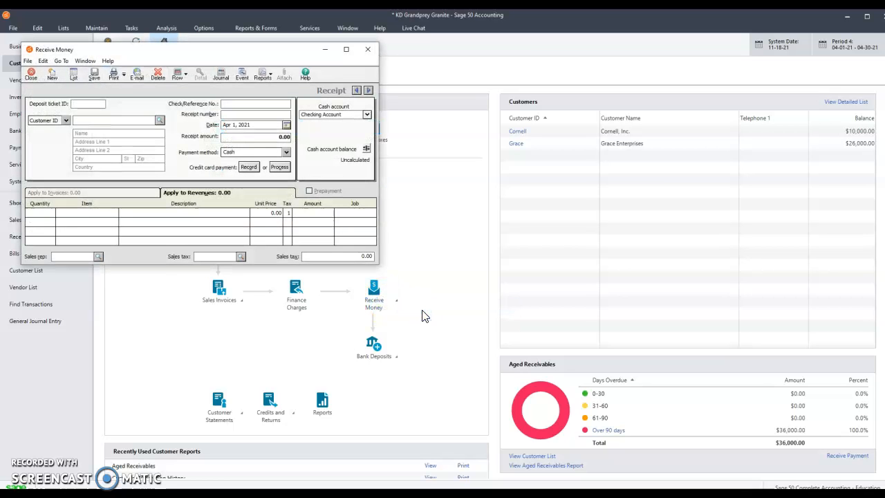
{"action": "left_click", "coordinate": [158, 120]}
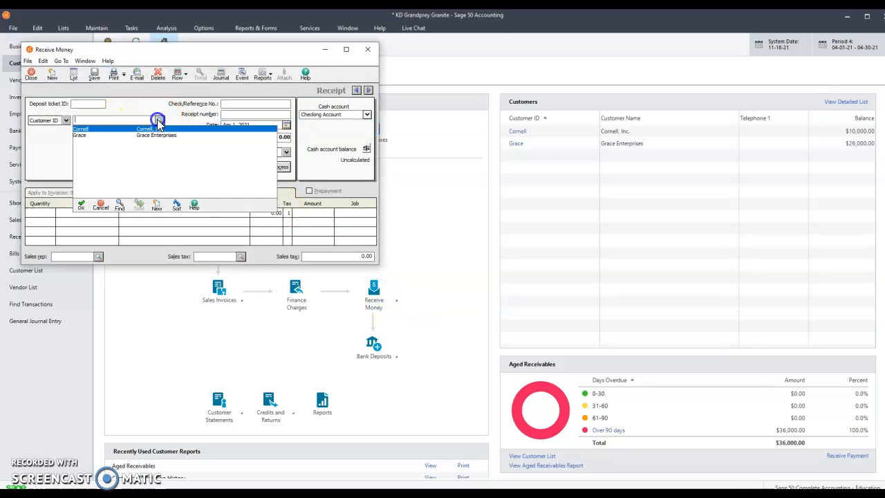
{"action": "left_click", "coordinate": [158, 135]}
{"action": "double_click", "coordinate": [158, 136]}
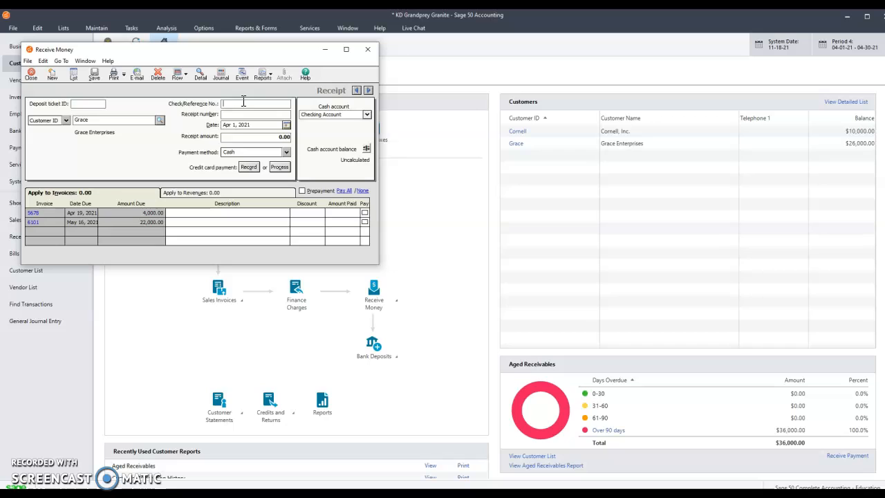
Set the receipt's reference number to cash0426, its date to April 26, 2021, and the deposit ticket ID to 0426.
{"action": "type", "text": "cash0426"}
{"action": "key", "text": "Tab"}
{"action": "type", "text": "26"}
{"action": "key", "text": "Tab"}
{"action": "left_click", "coordinate": [77, 104]}
{"action": "type", "text": "0426"}
{"action": "key", "text": "Tab"}
Apply the Grace Enterprises receipt in full to invoices 5678 and 6101, then save it and close the receipt form.
{"action": "left_click", "coordinate": [364, 214]}
{"action": "left_click", "coordinate": [366, 222]}
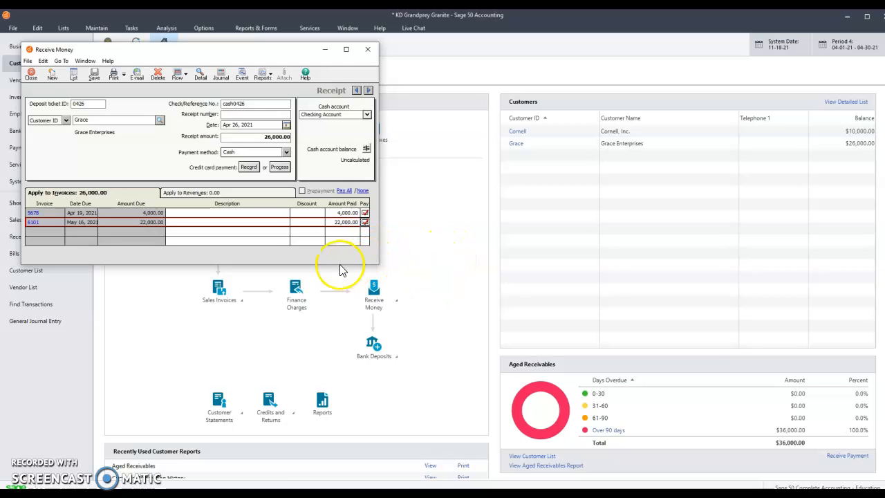
{"action": "left_click", "coordinate": [94, 75]}
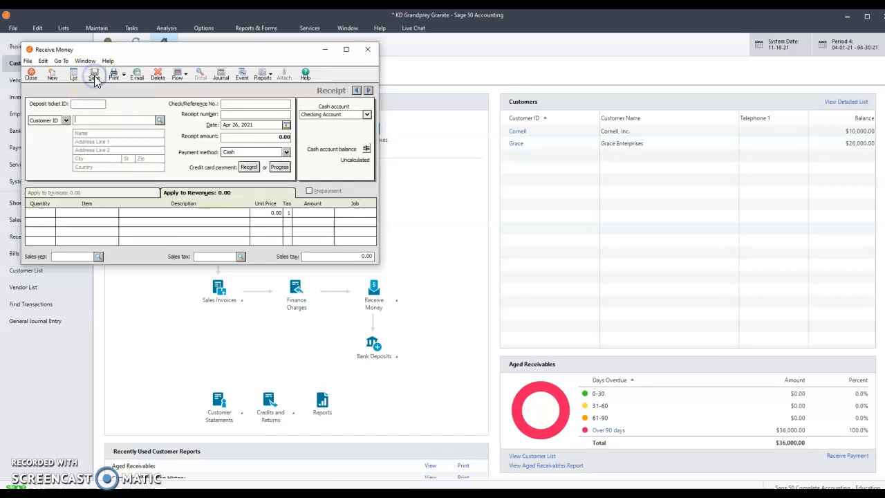
{"action": "left_click", "coordinate": [32, 75]}
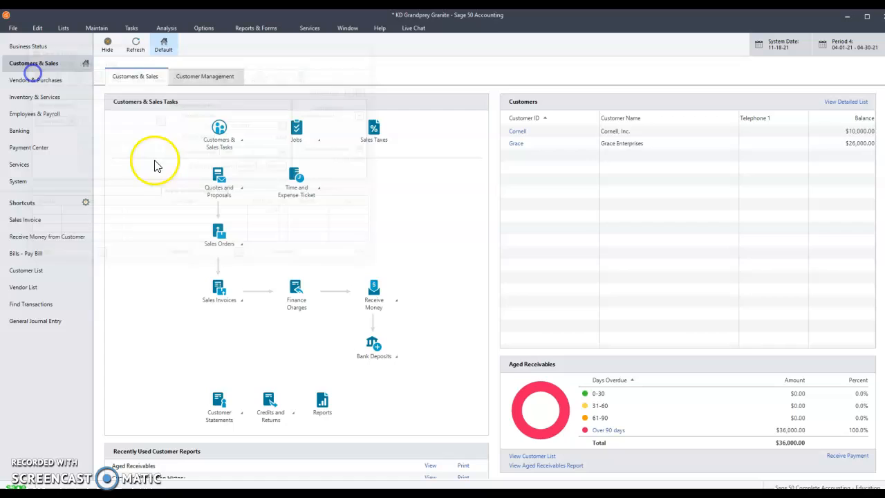
Display the Customer Ledgers report, review the April transactions and balances, and close the report and report list.
{"action": "left_click", "coordinate": [381, 212]}
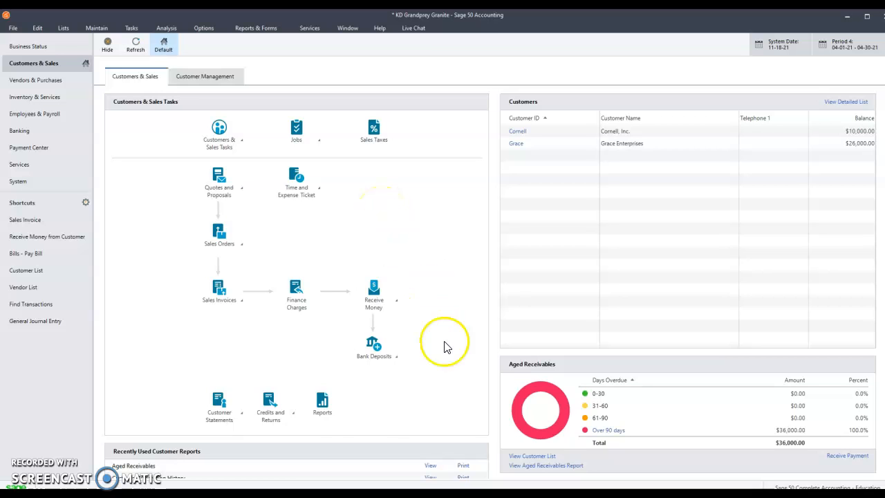
{"action": "left_click", "coordinate": [324, 414]}
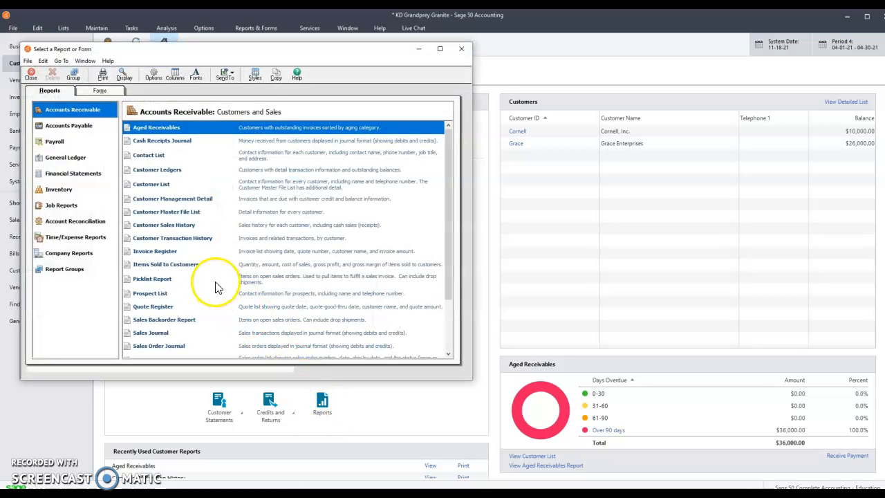
{"action": "left_click", "coordinate": [159, 172]}
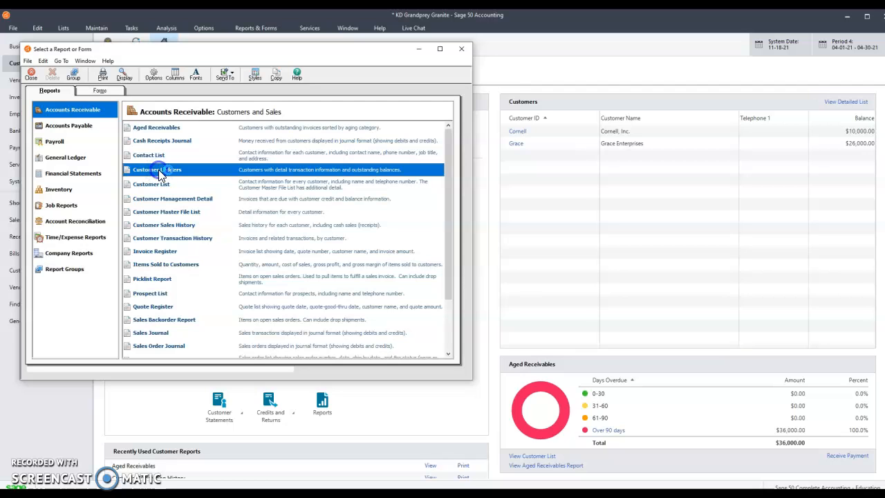
{"action": "double_click", "coordinate": [159, 172]}
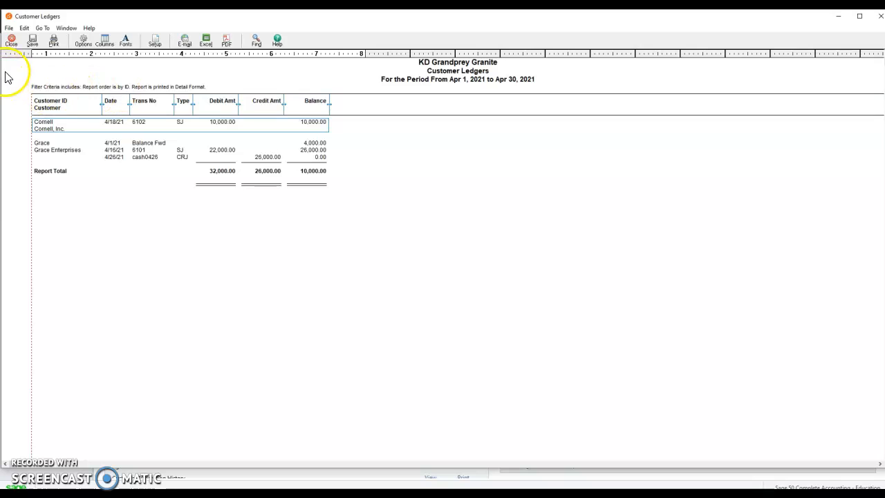
{"action": "left_click", "coordinate": [11, 40]}
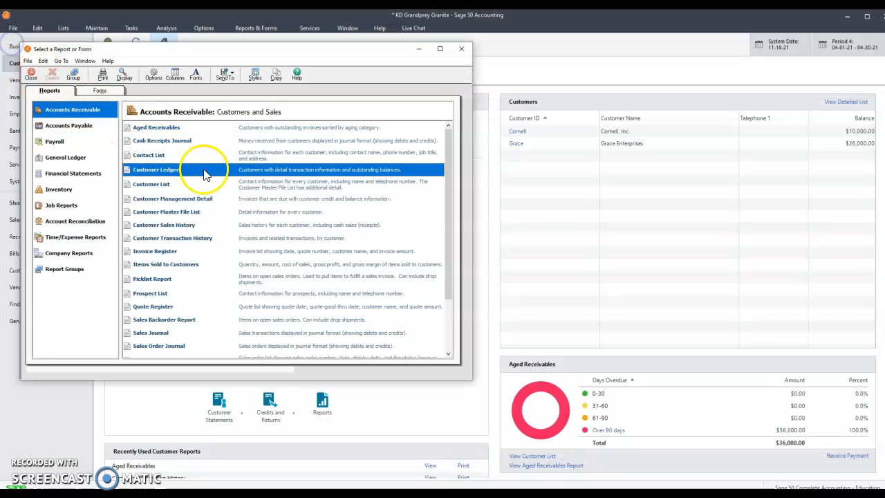
{"action": "left_click", "coordinate": [461, 48]}
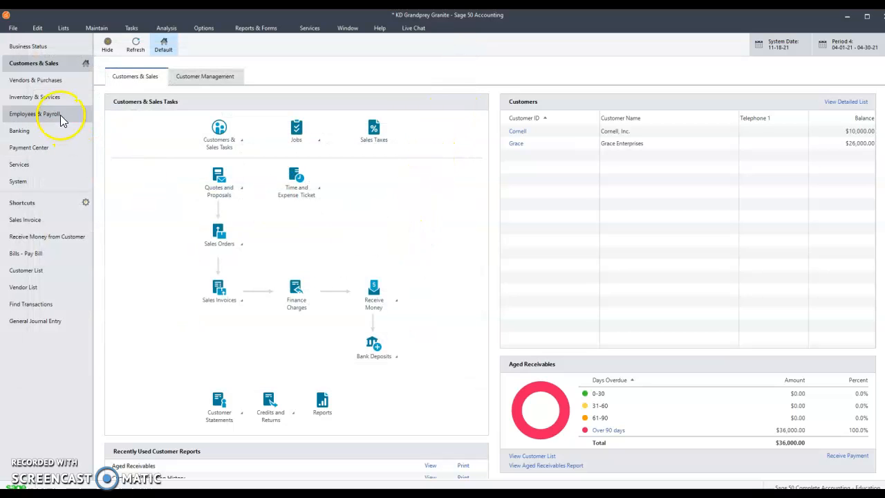
Display the Vendor Ledgers report, review each vendor's April transactions and balance, and close the report and report list.
{"action": "left_click", "coordinate": [62, 80]}
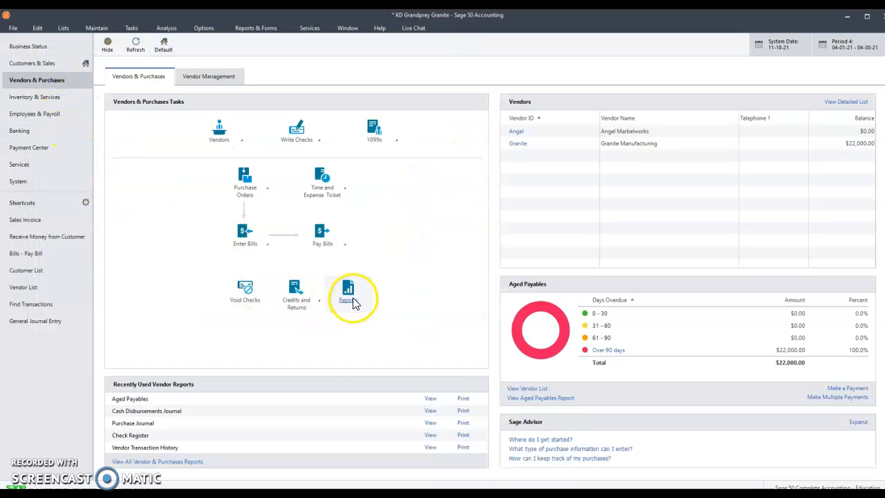
{"action": "left_click", "coordinate": [350, 296]}
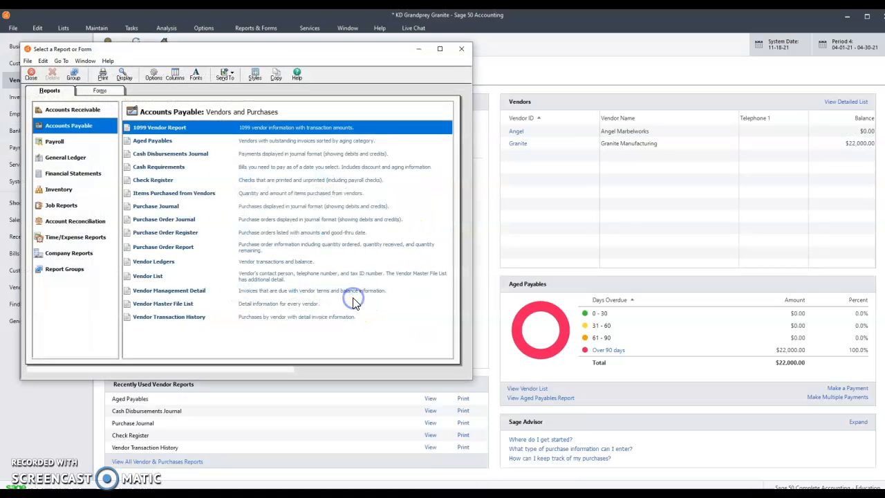
{"action": "left_click", "coordinate": [161, 265]}
{"action": "double_click", "coordinate": [164, 268]}
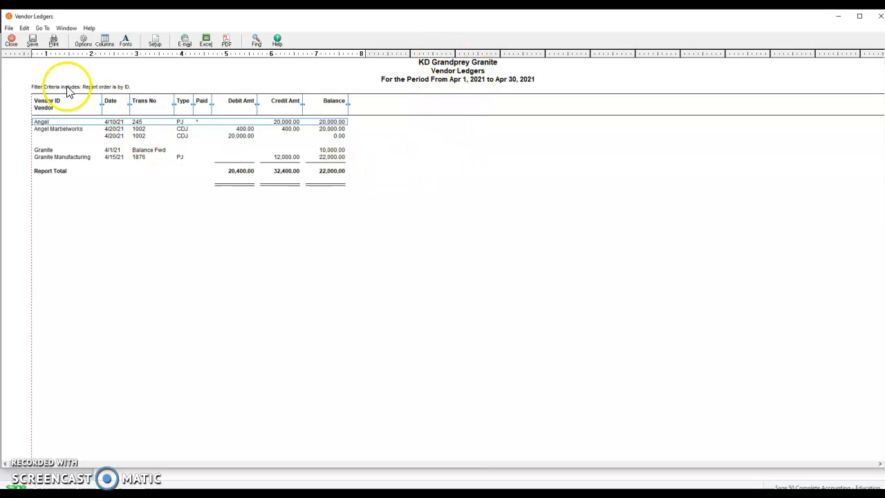
{"action": "left_click", "coordinate": [11, 41]}
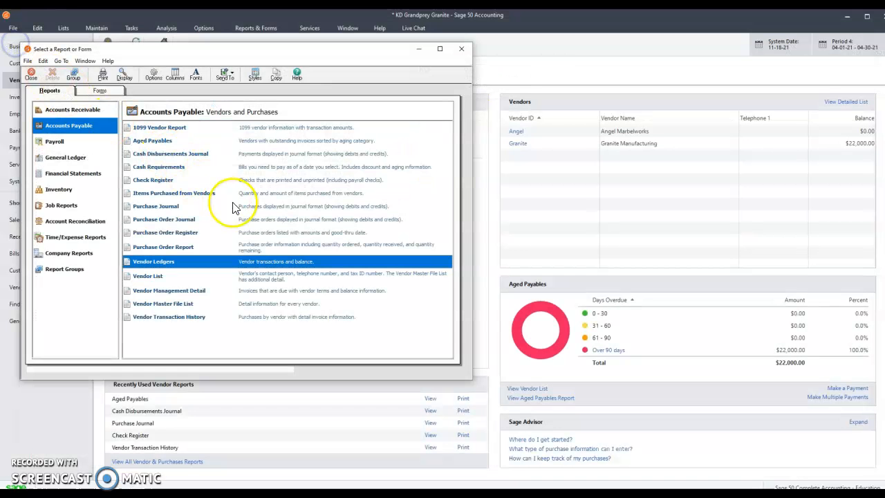
{"action": "left_click", "coordinate": [464, 50]}
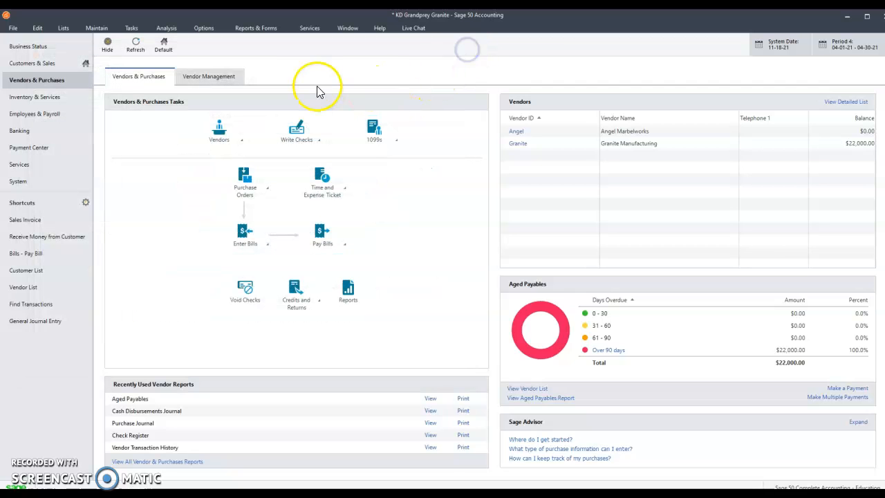
Display the standard income statement with zero amounts hidden, review its revenues, expenses and net income, and close it.
{"action": "left_click", "coordinate": [253, 36]}
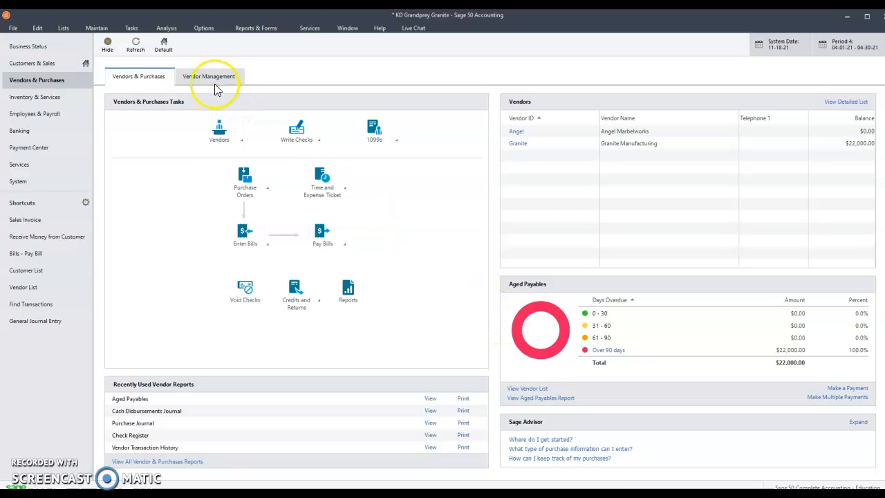
{"action": "left_click", "coordinate": [247, 29]}
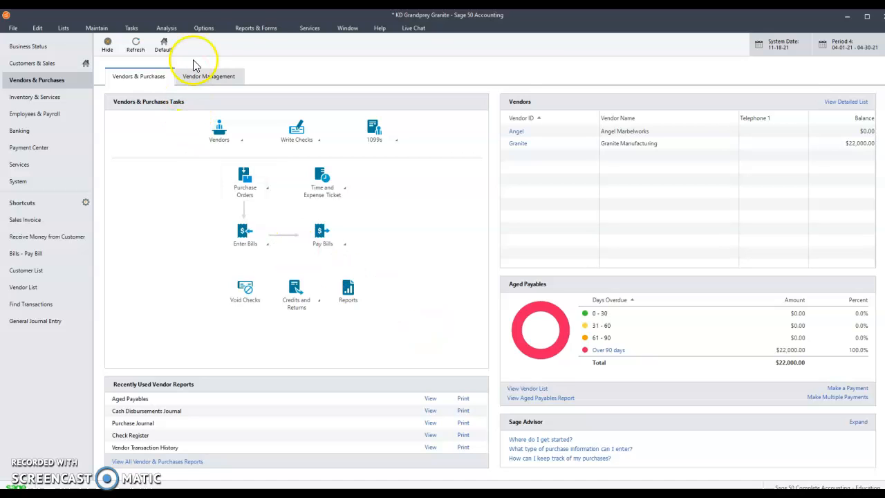
{"action": "left_click", "coordinate": [244, 29]}
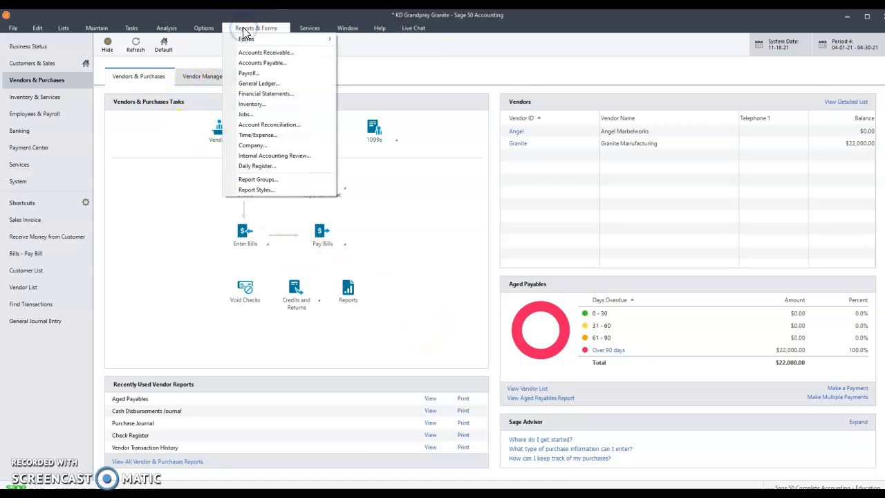
{"action": "left_click", "coordinate": [260, 95]}
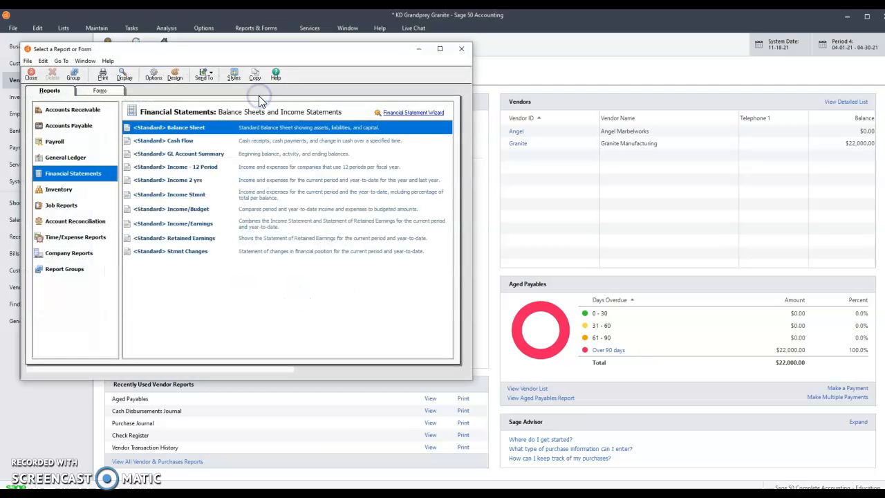
{"action": "left_click", "coordinate": [185, 198]}
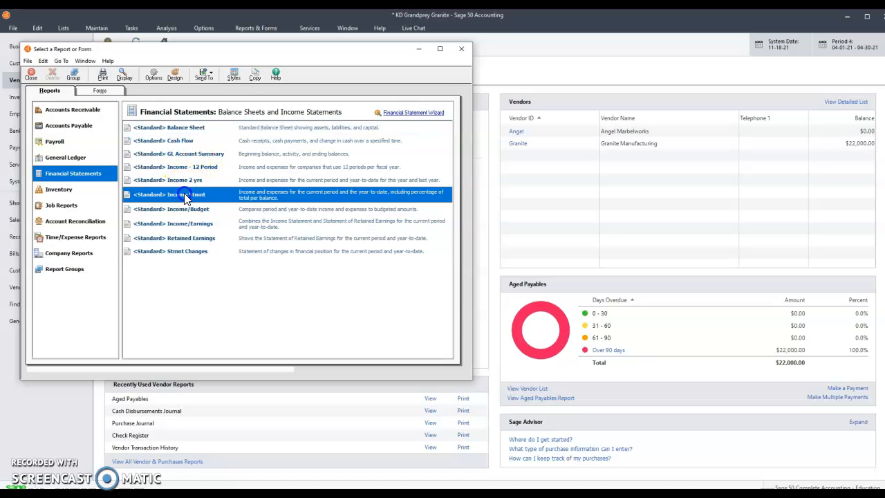
{"action": "double_click", "coordinate": [185, 197]}
{"action": "left_click", "coordinate": [63, 196]}
{"action": "left_click", "coordinate": [136, 235]}
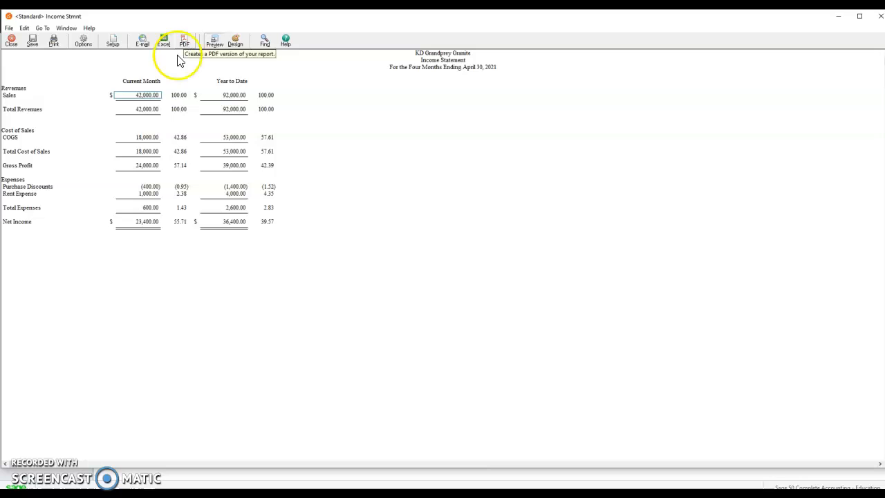
{"action": "left_click", "coordinate": [12, 41]}
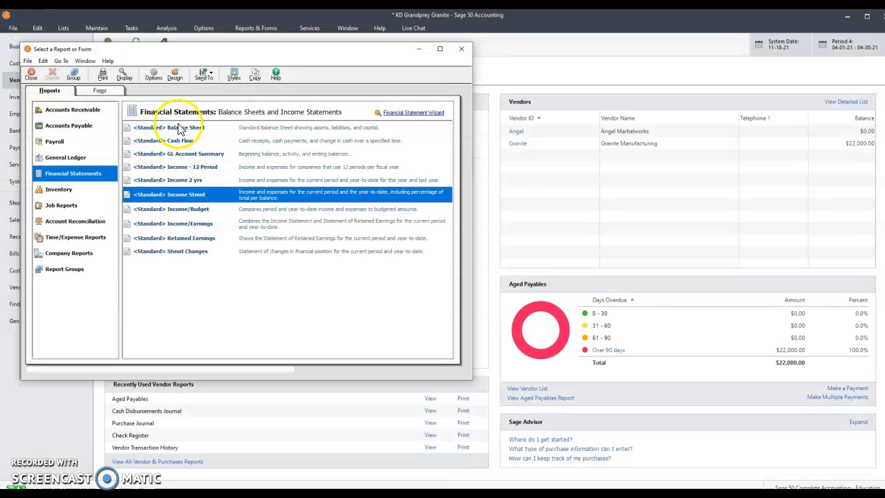
Display the standard balance sheet for the current period, review its assets, liabilities and capital, and close it.
{"action": "left_click", "coordinate": [179, 130]}
{"action": "double_click", "coordinate": [179, 128]}
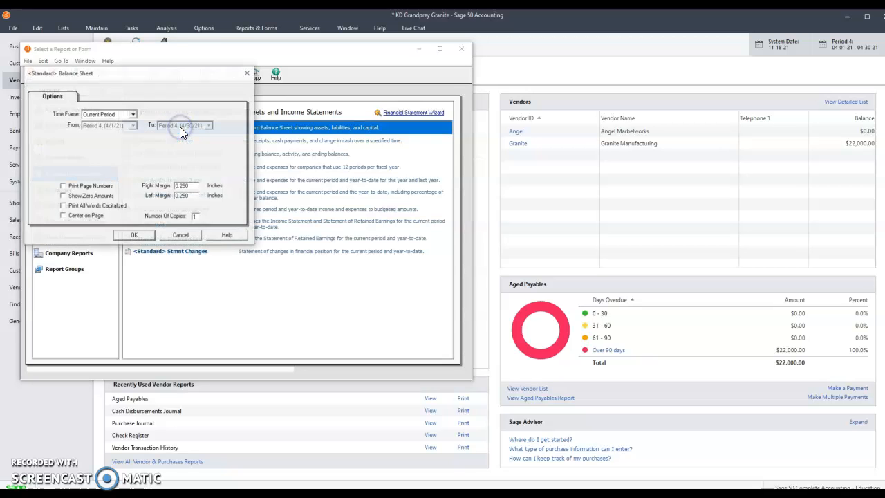
{"action": "left_click", "coordinate": [135, 236]}
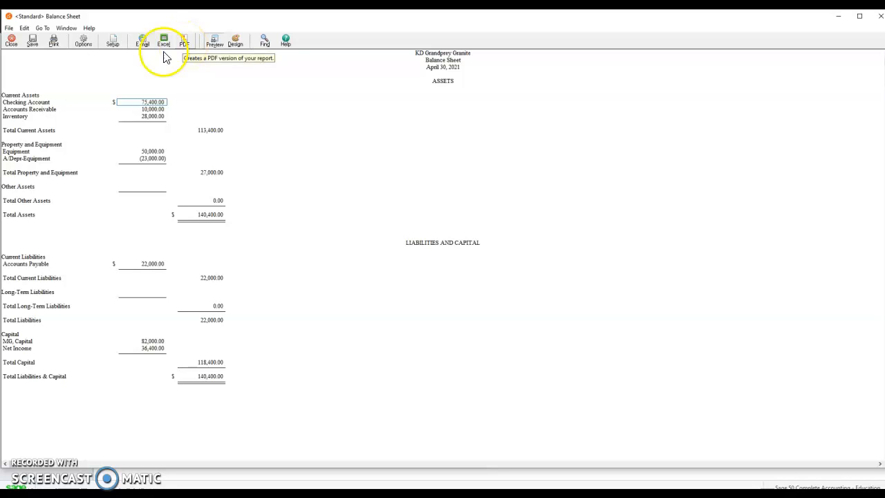
{"action": "left_click", "coordinate": [11, 45]}
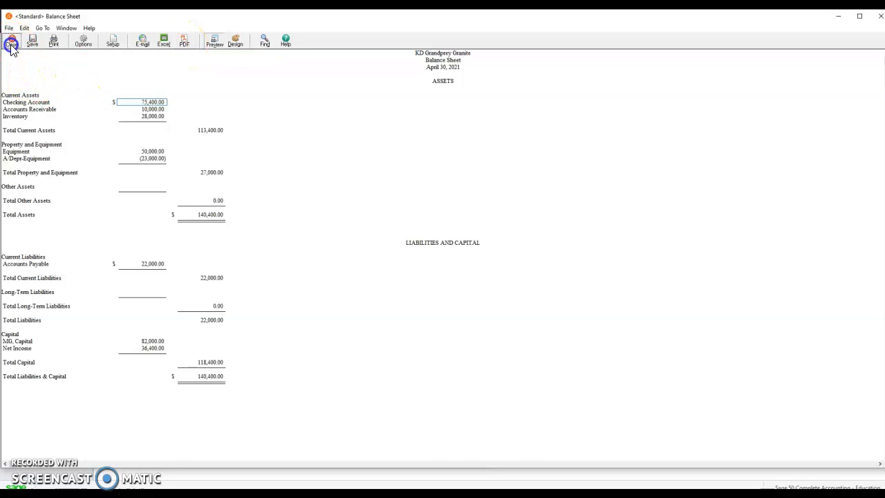